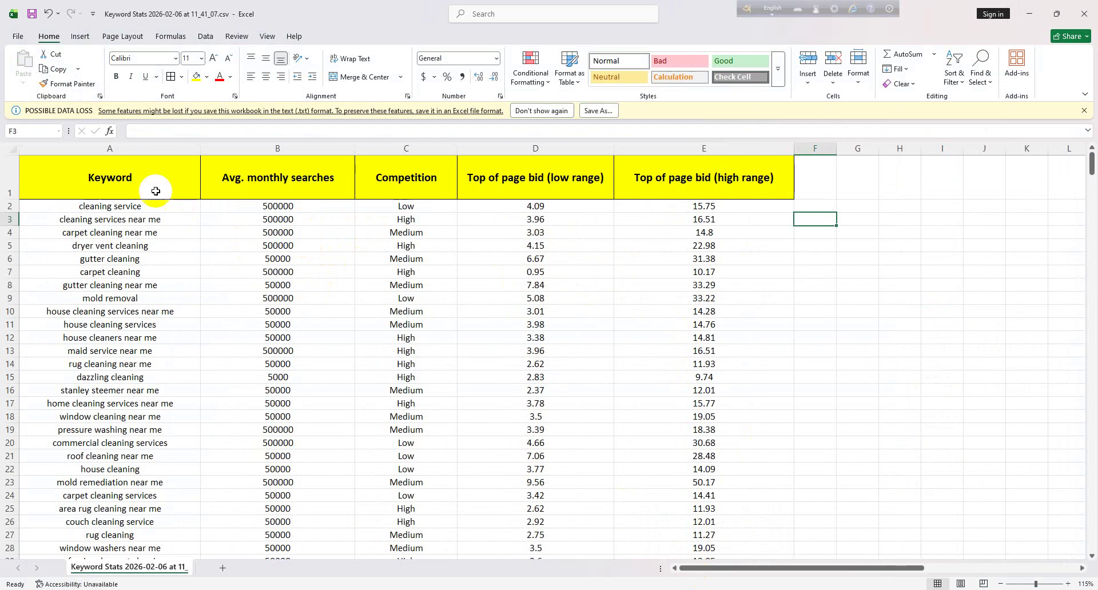
Step: Change the header in cell A1 from singular to plural so it reads "Keywords"
click(159, 187)
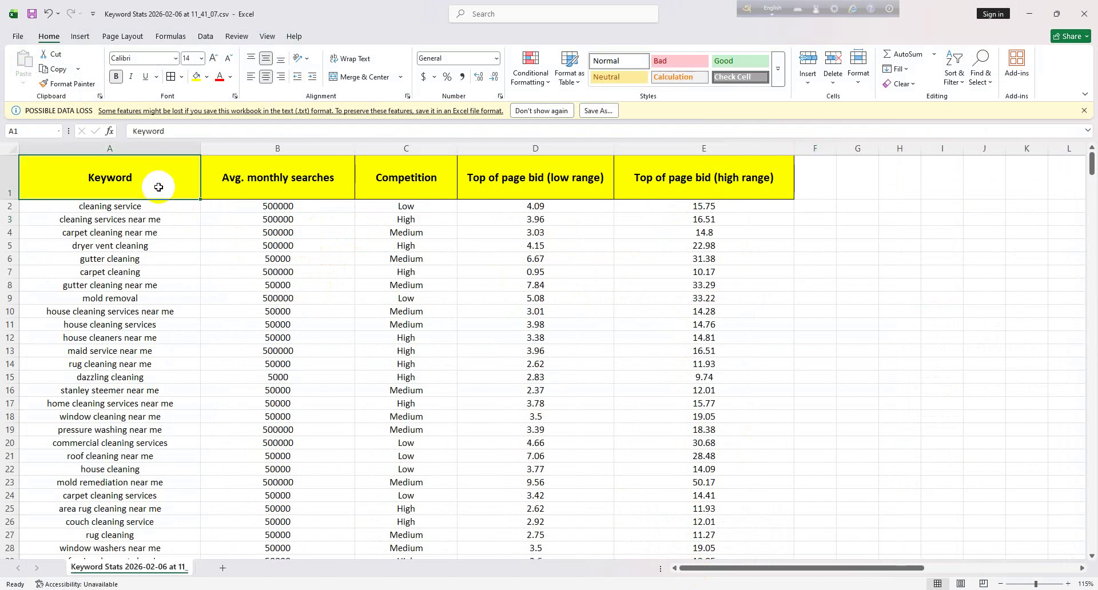
double_click(150, 179)
text(s)
click(277, 285)
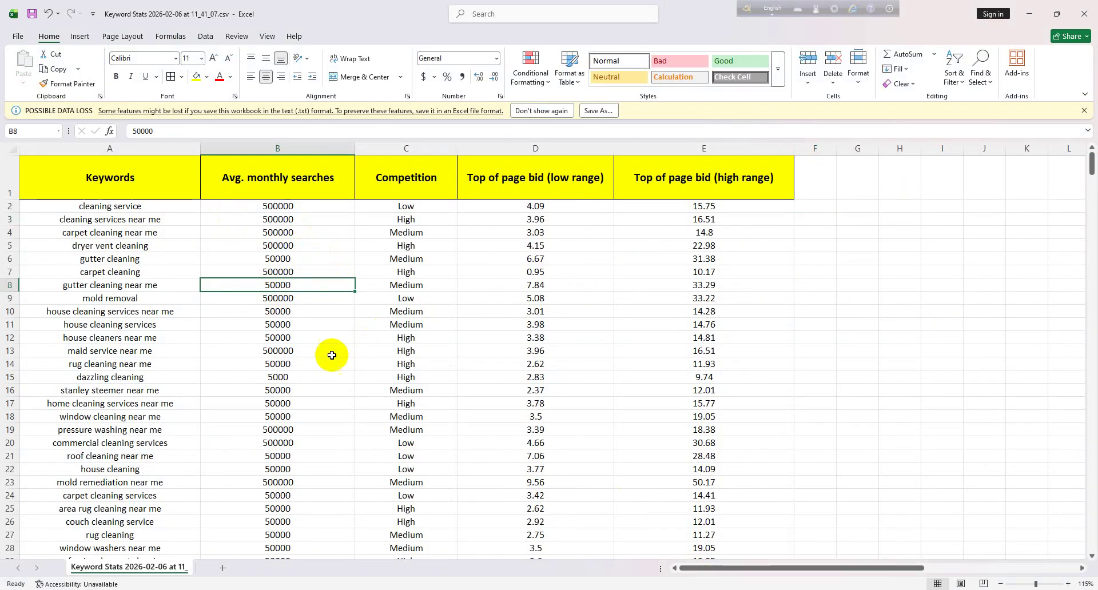
Step: Examine the average monthly searches, competition, and low and high top-of-page bid columns for the cleaning keywords
click(292, 336)
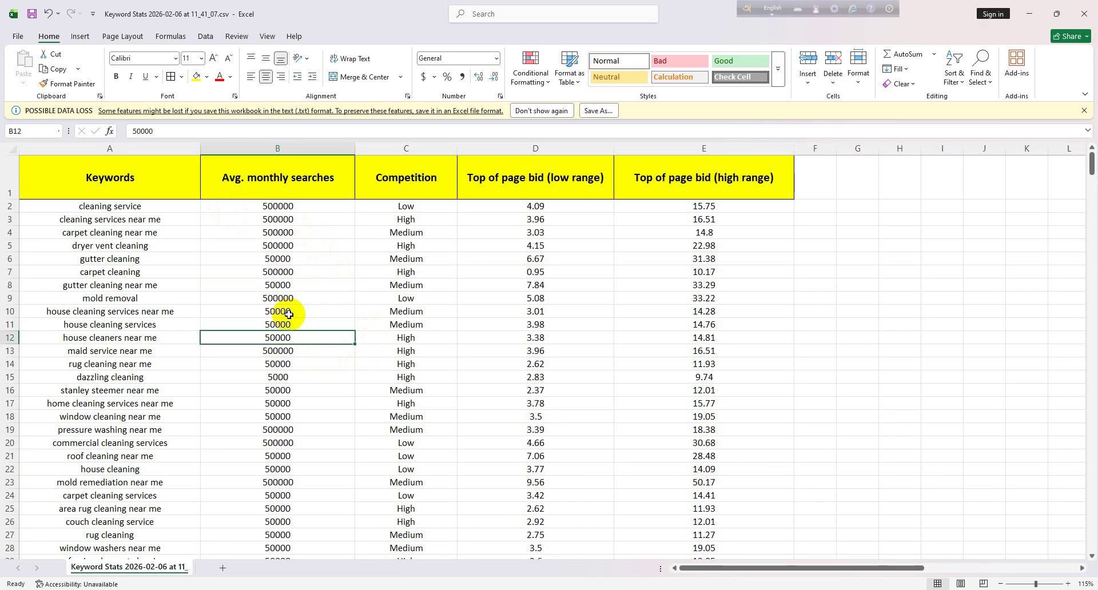
click(310, 206)
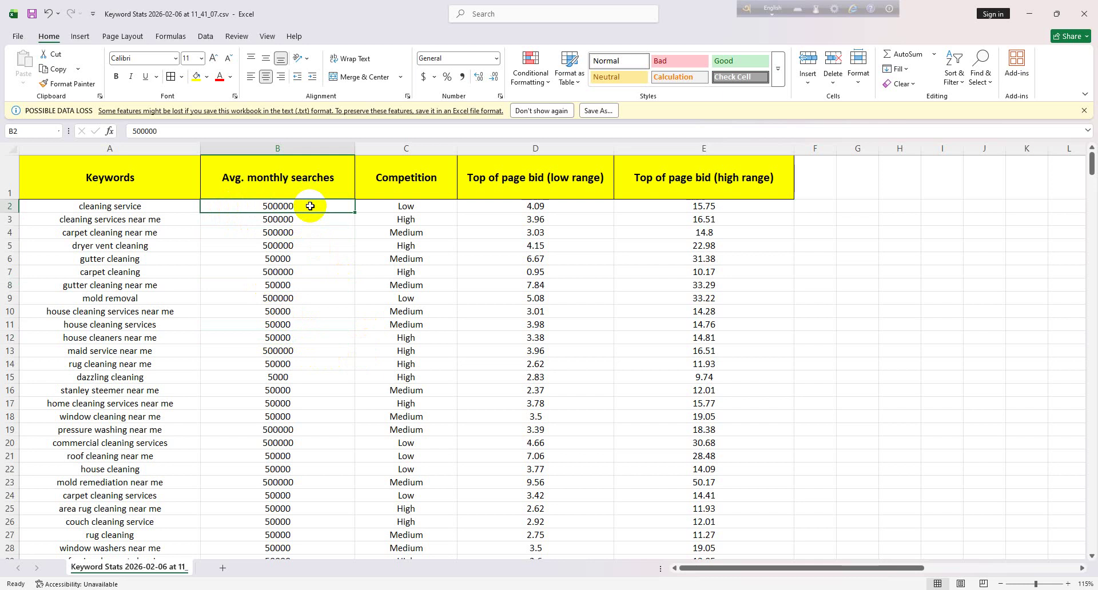
click(155, 216)
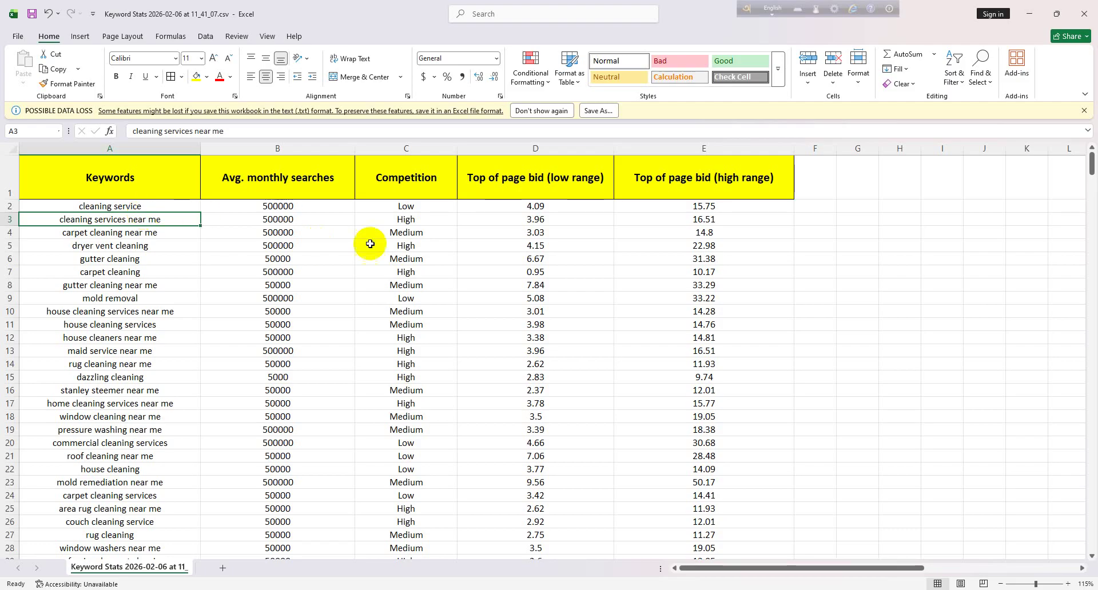
click(409, 232)
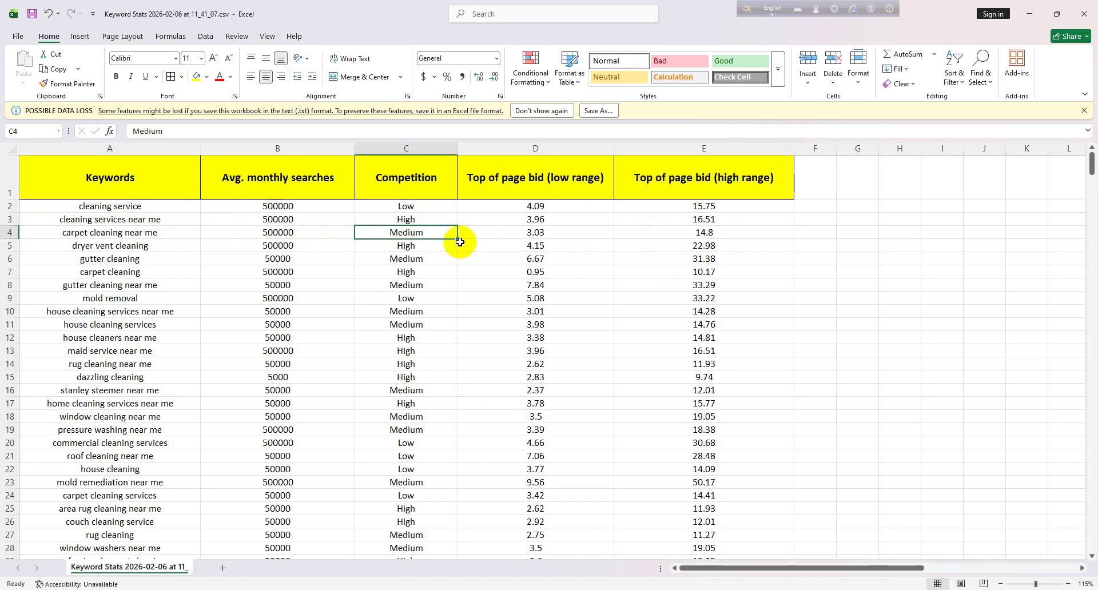
click(518, 180)
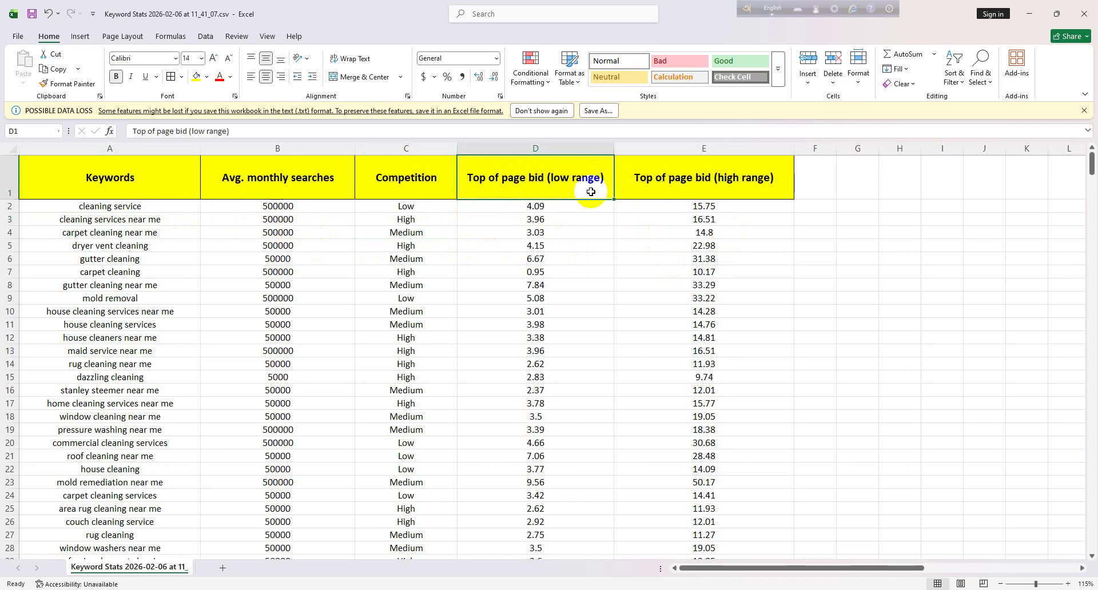
click(174, 219)
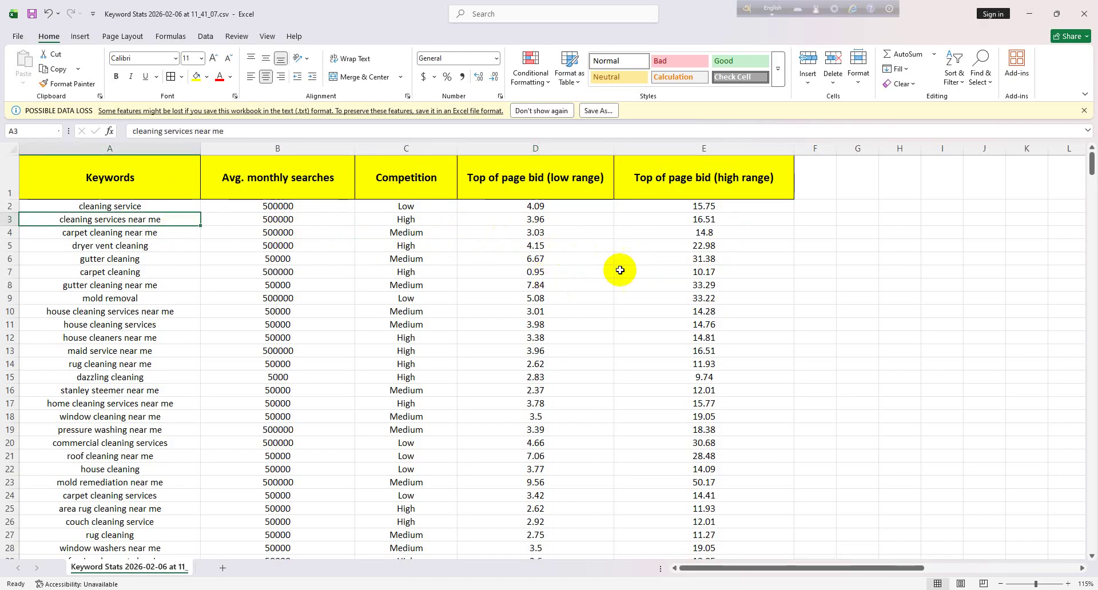
click(556, 225)
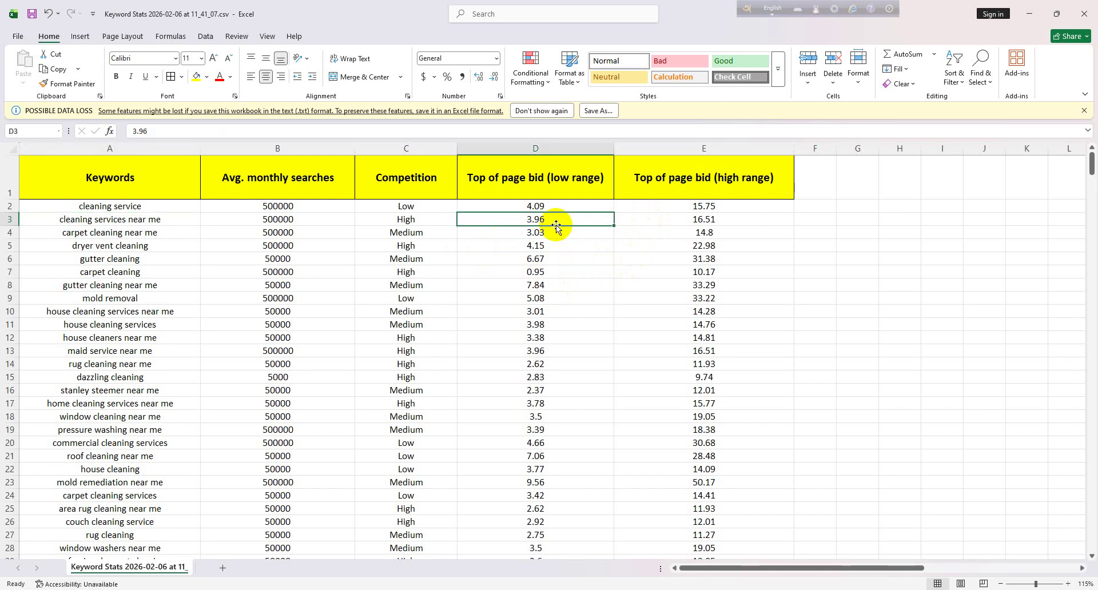
click(742, 178)
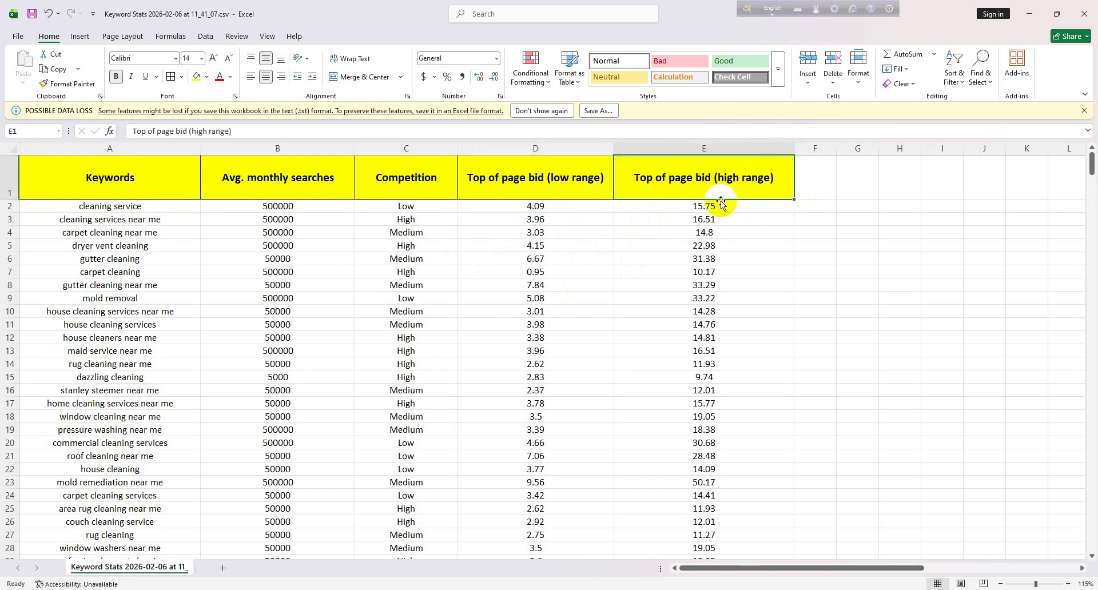
click(698, 222)
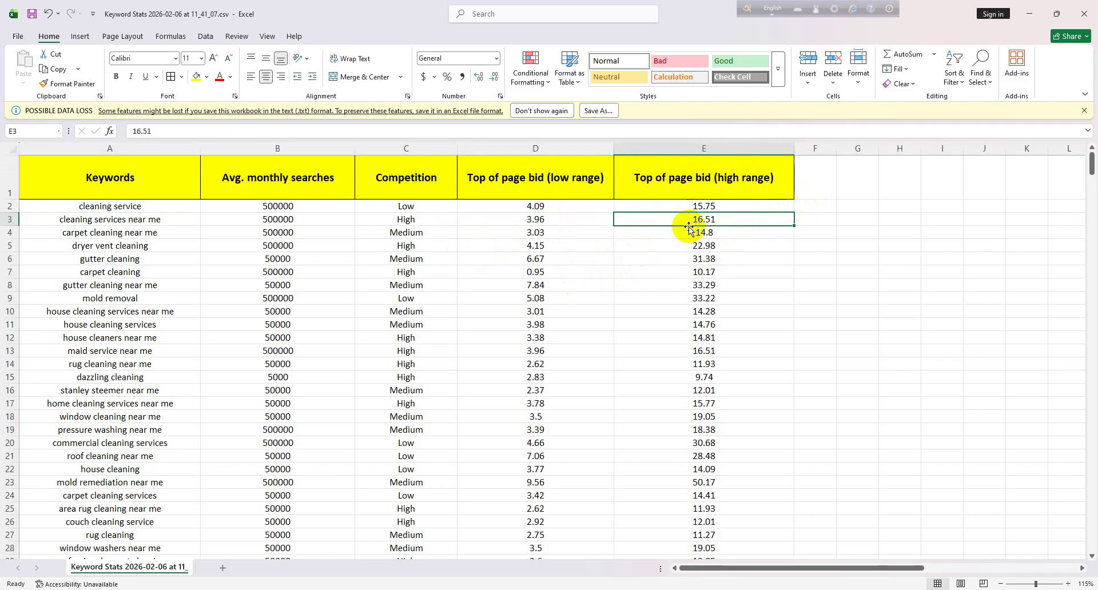
click(925, 275)
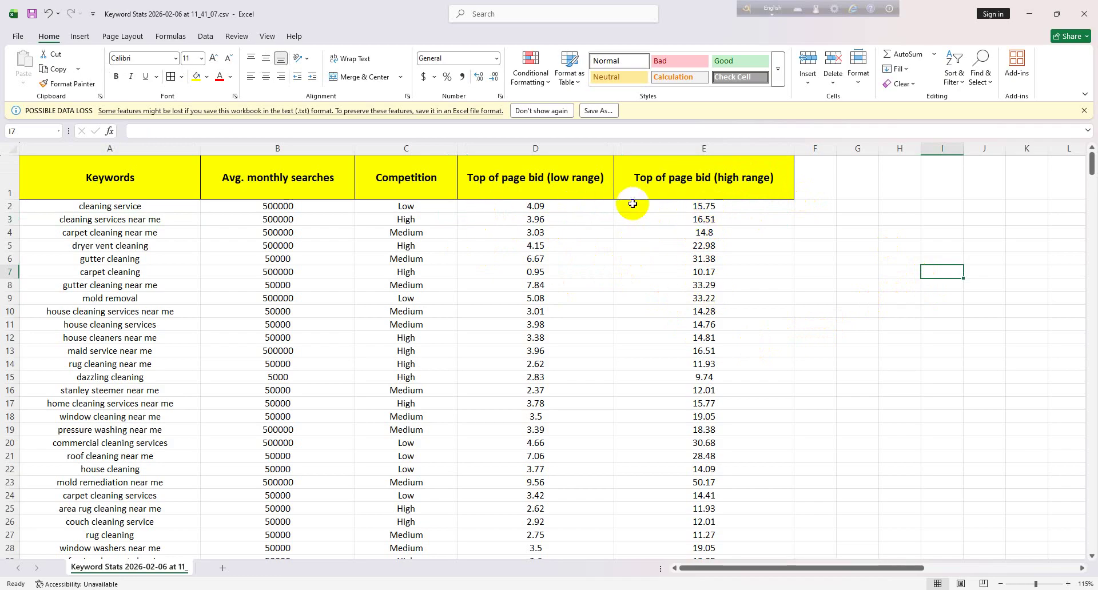
click(572, 204)
click(683, 206)
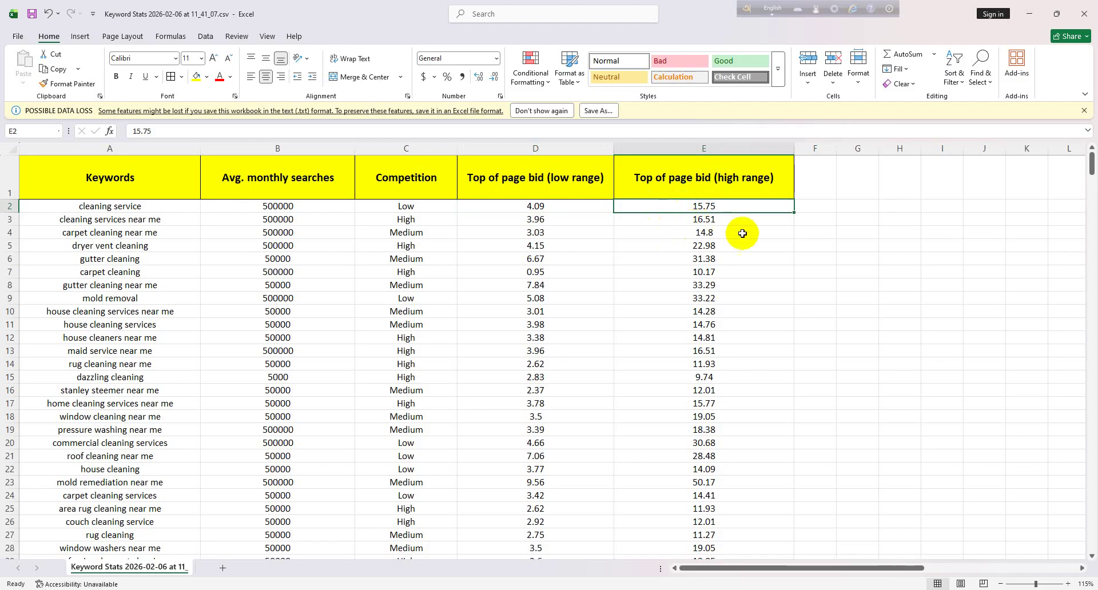
click(715, 221)
click(576, 227)
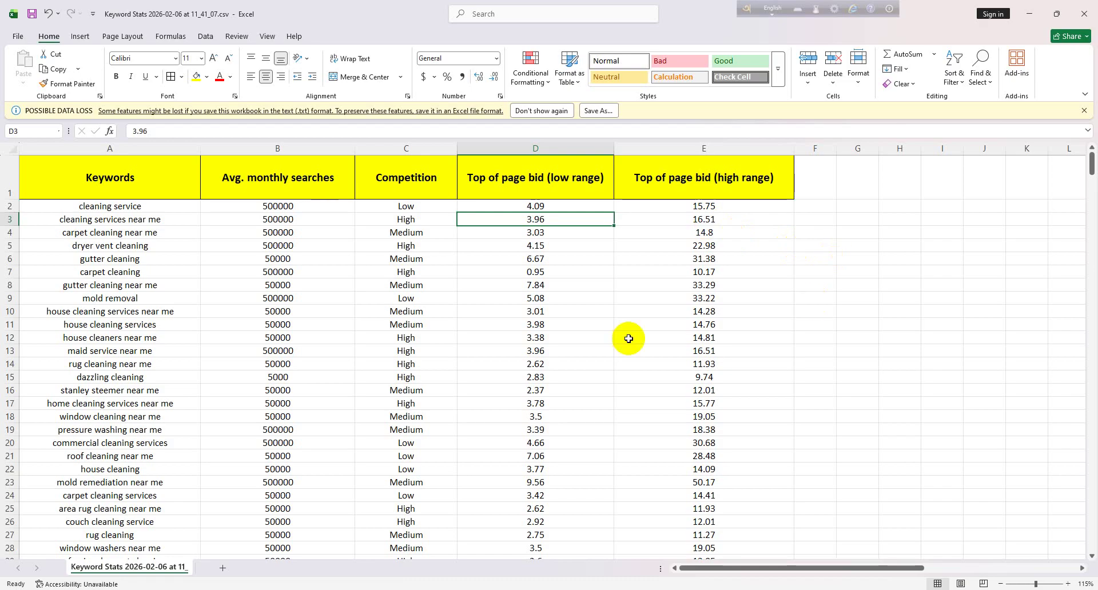
scroll(568, 315, down, 7)
scroll(569, 314, up, 7)
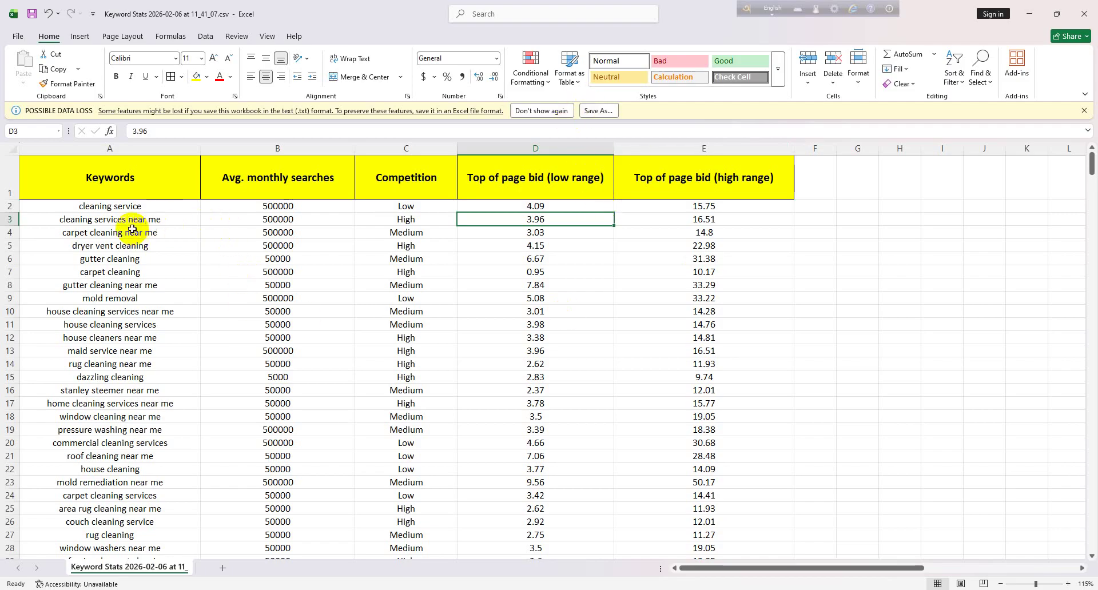
Step: Color the text of the "cleaning services near me" row red from the keyword to the high-range bid (A3:E3)
click(156, 222)
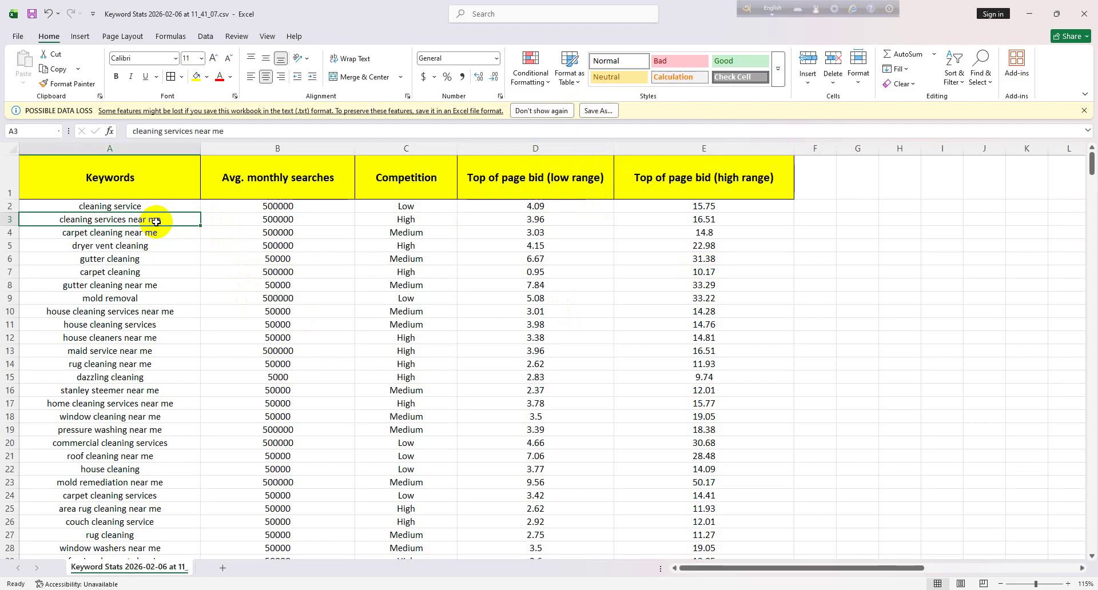
drag(156, 221, 730, 222)
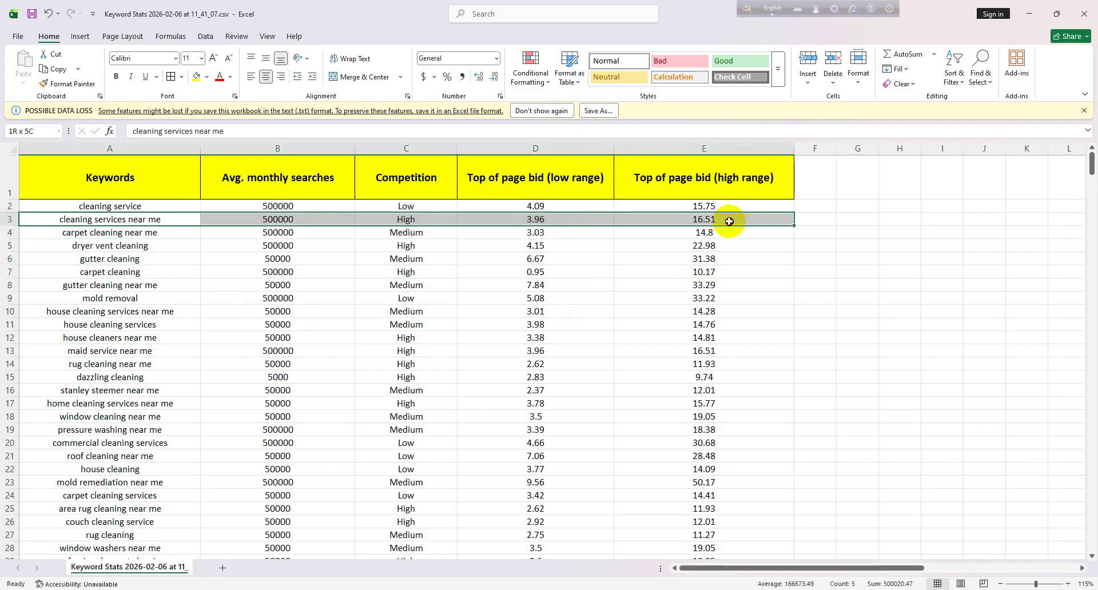
click(220, 76)
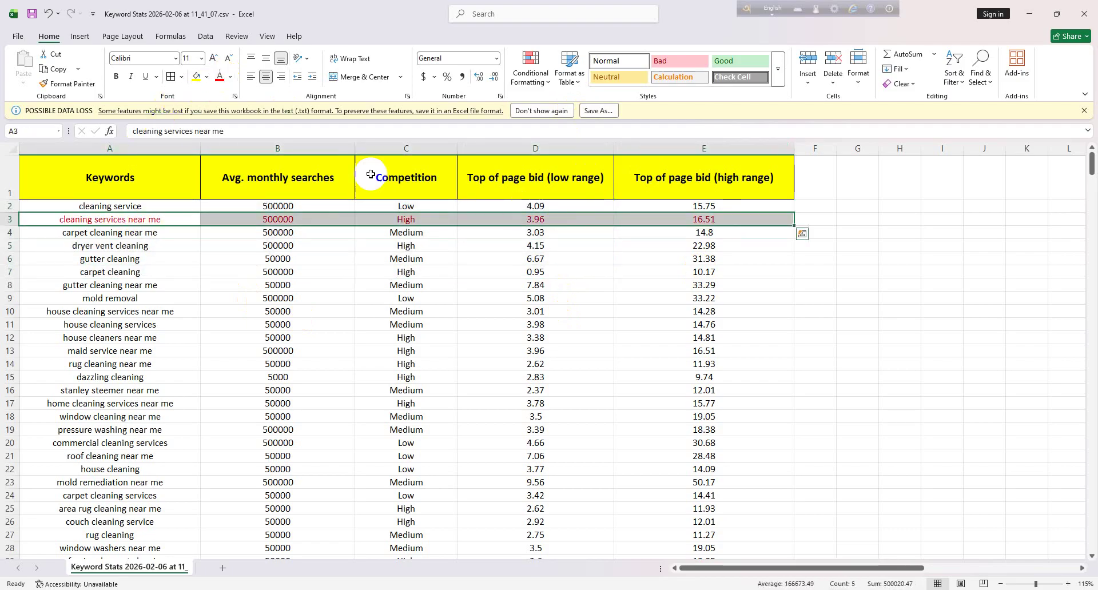
click(409, 217)
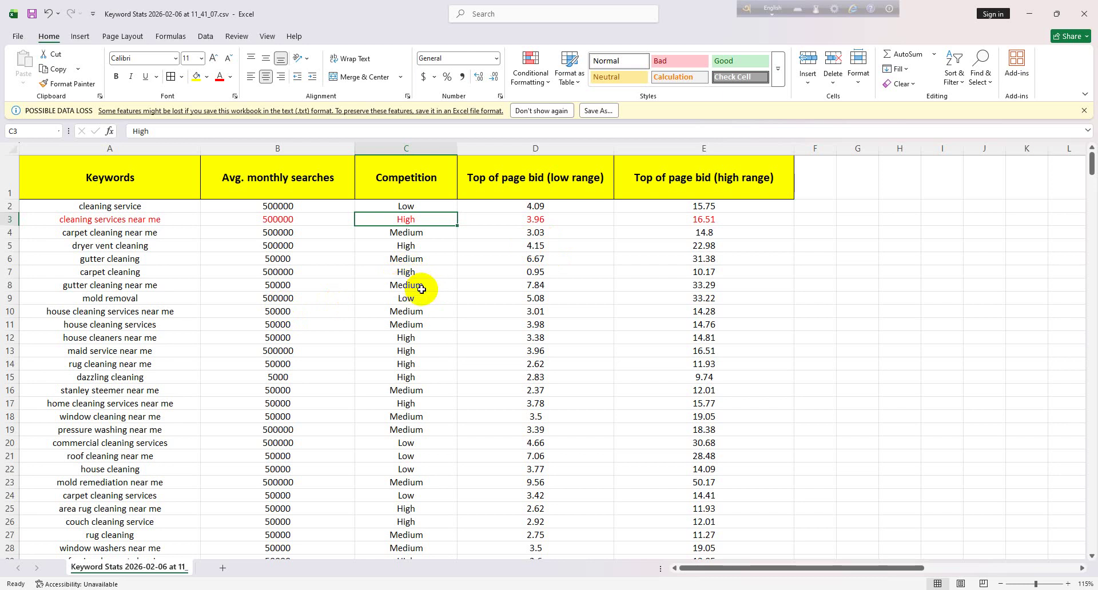
Step: Copy the "commercial cleaning services" row from the keyword through the high-range bid (A20:E20)
click(177, 444)
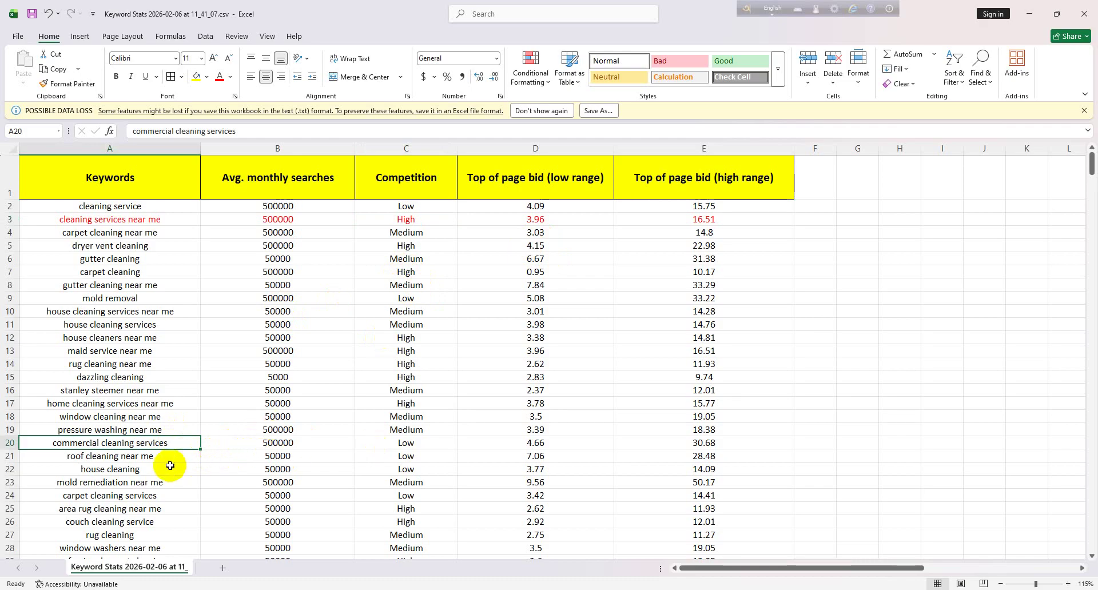
click(380, 444)
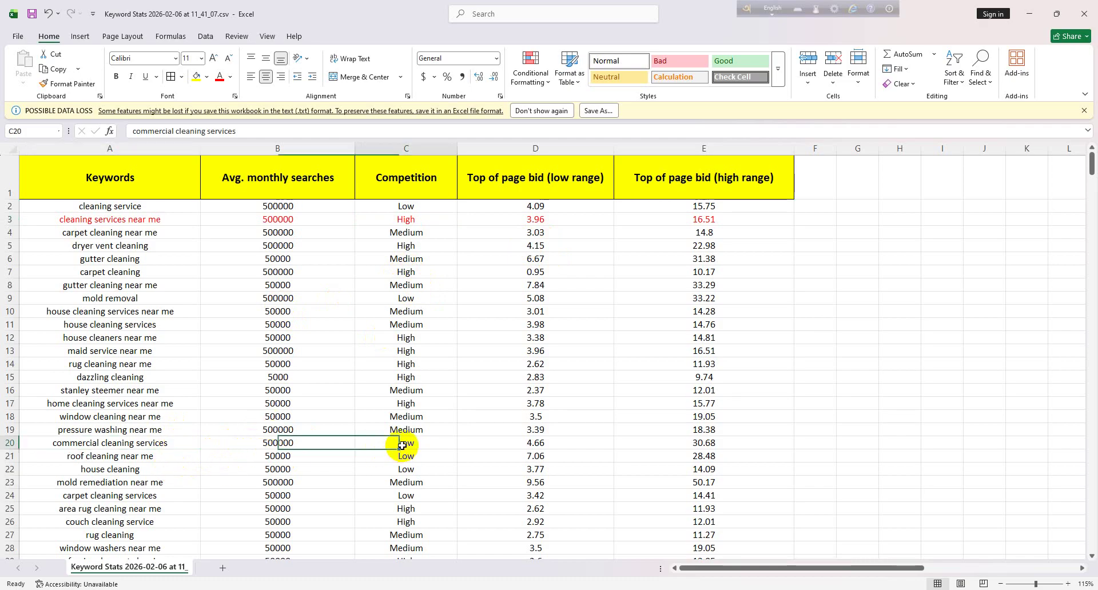
drag(152, 445, 680, 440)
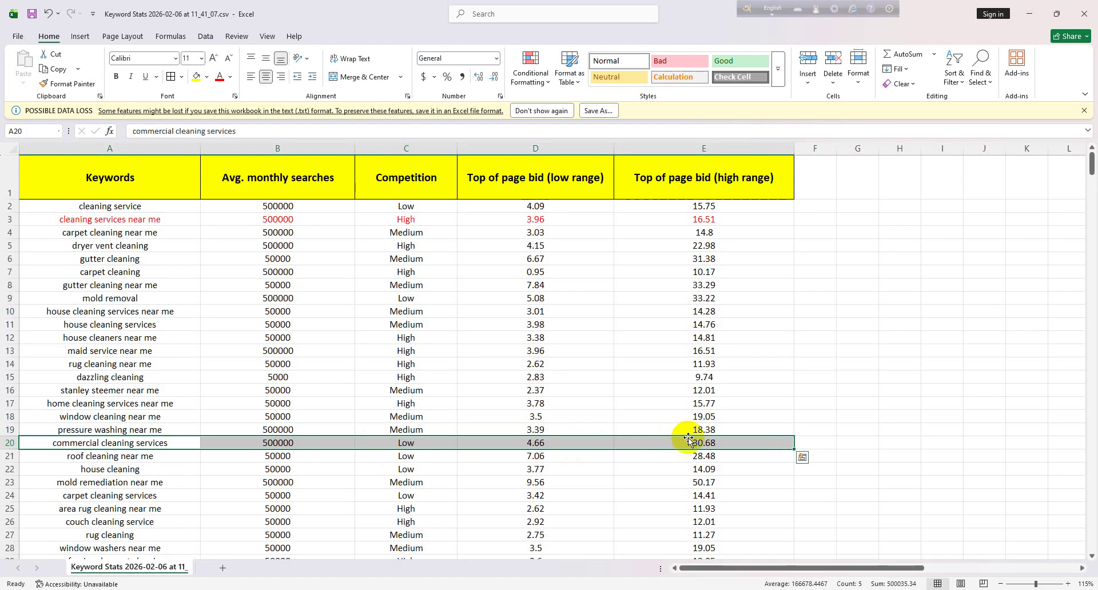
key(ctrl+c)
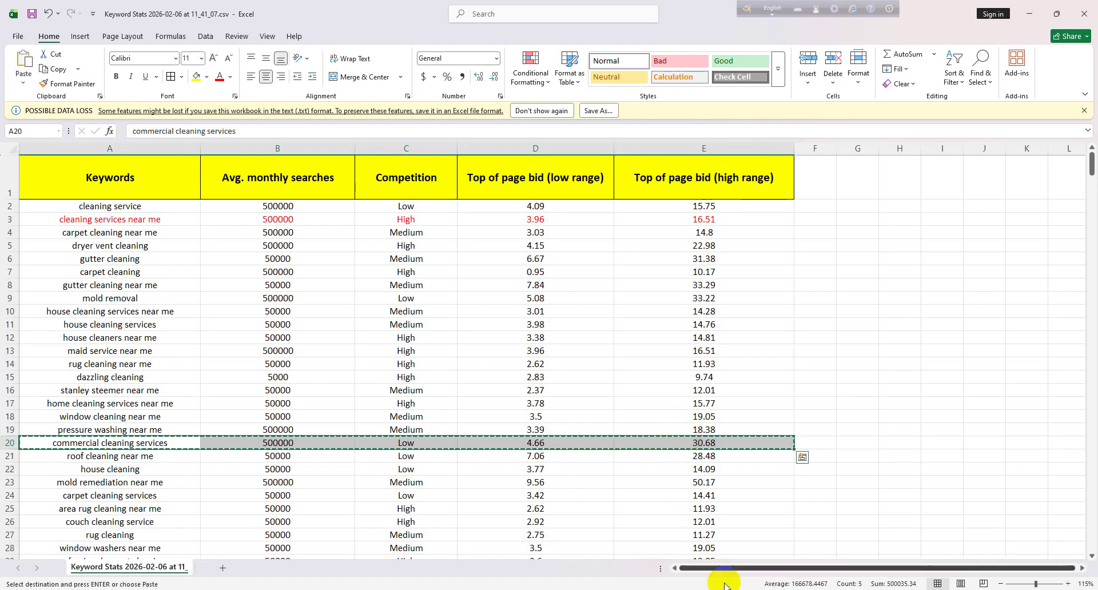
Step: Switch to the Google Ads - KW Research sheet in Google Sheets, paste the copied keyword data into A13:E13 and make row 13 slightly taller
key(alt+Tab)
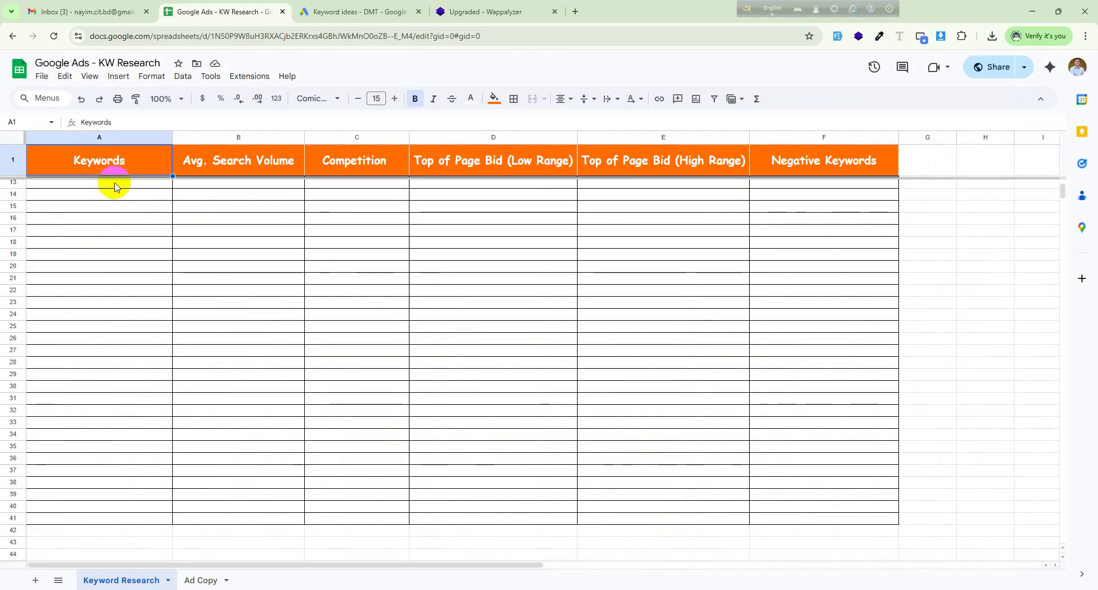
drag(113, 183, 610, 186)
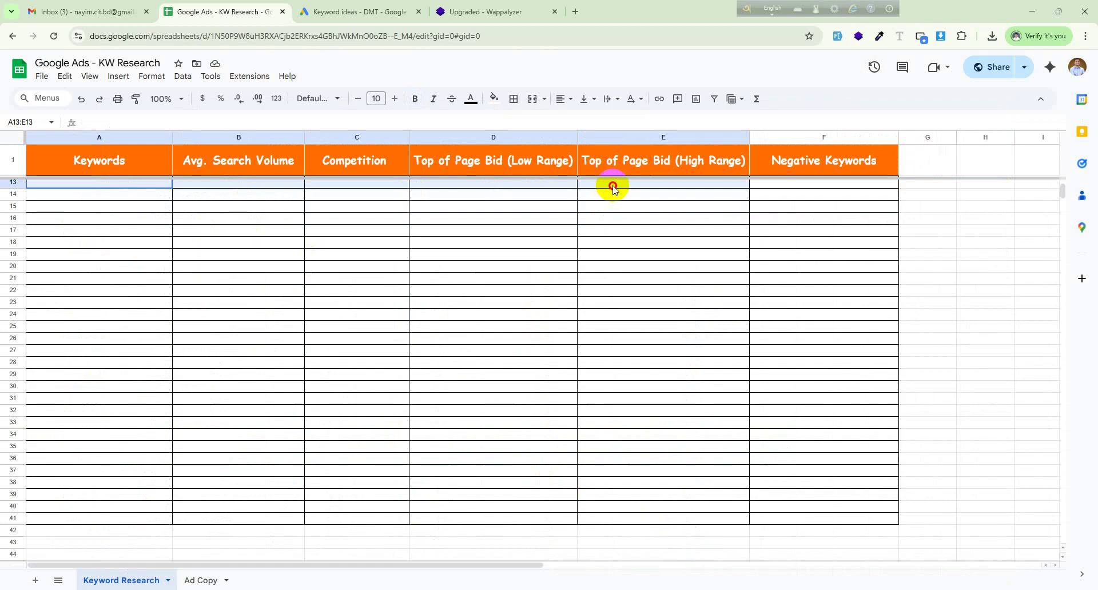
key(ctrl+v)
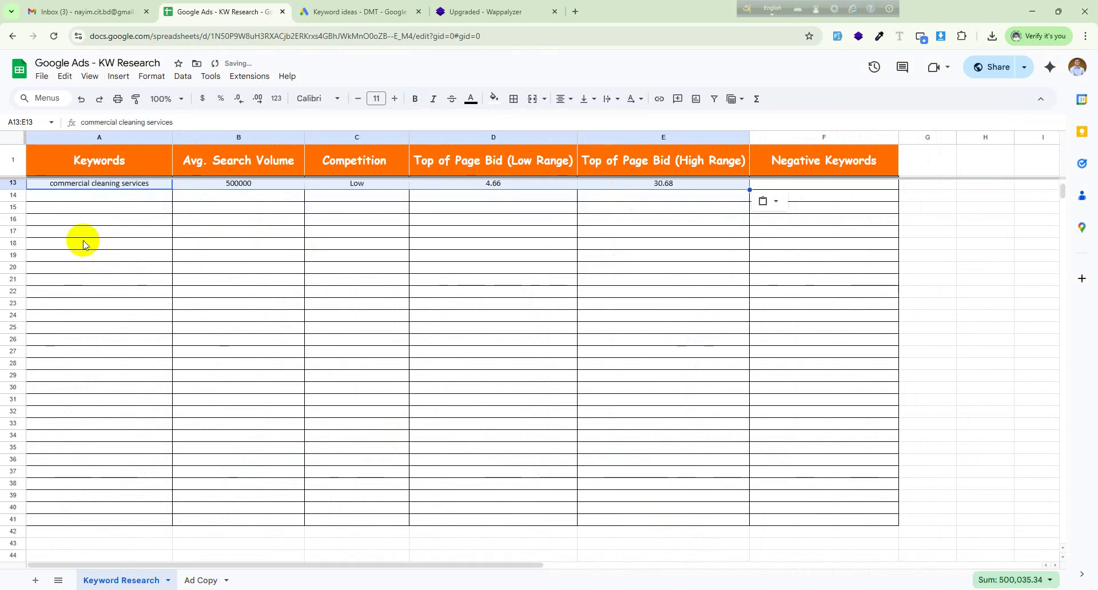
drag(12, 189, 13, 193)
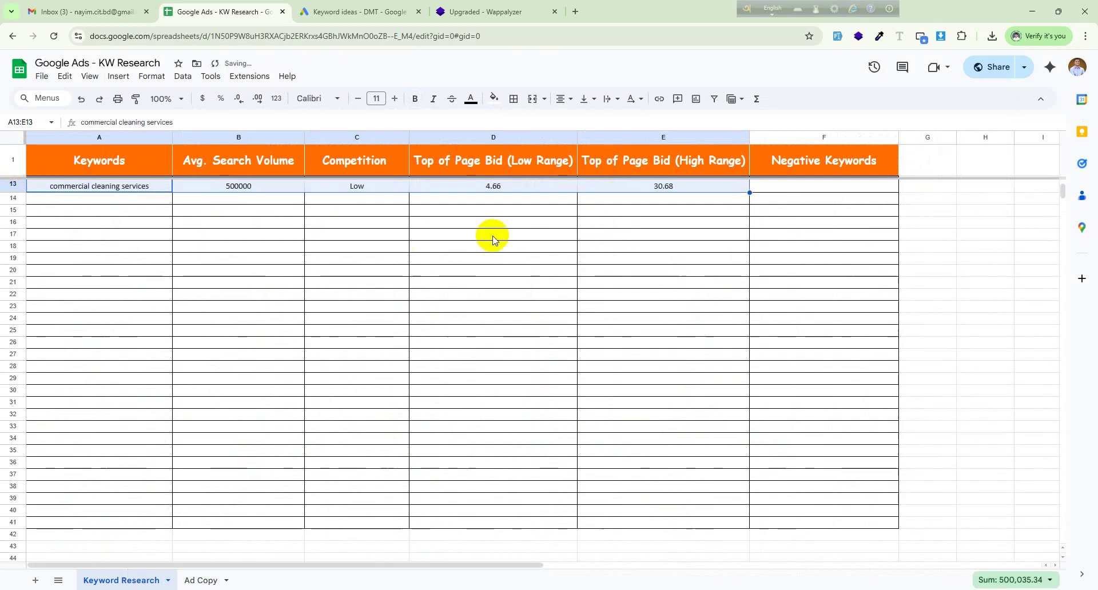
click(621, 258)
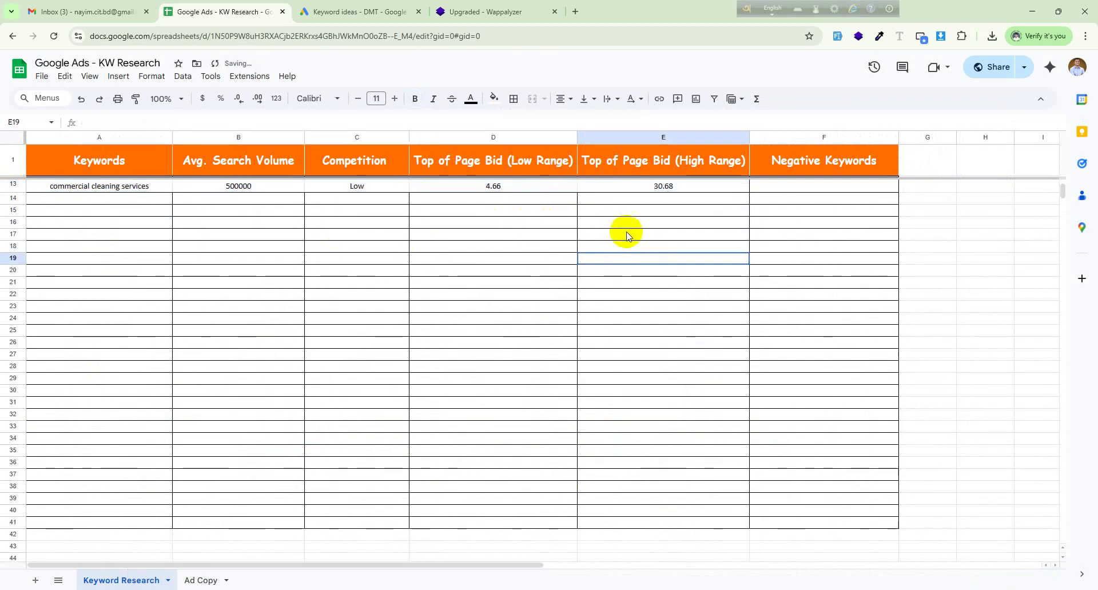
click(520, 191)
click(569, 235)
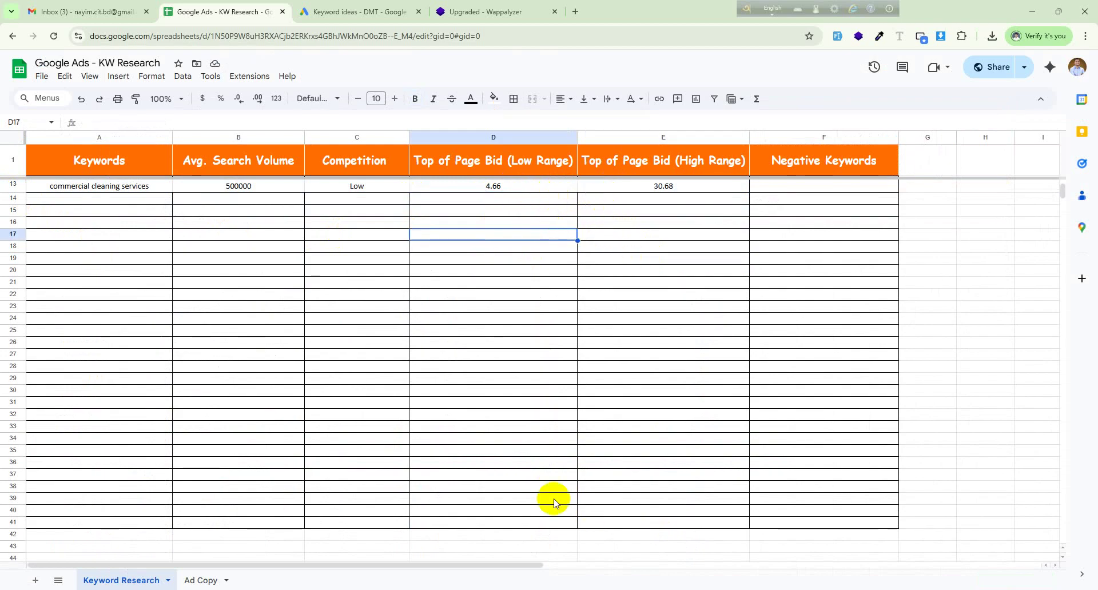
click(720, 584)
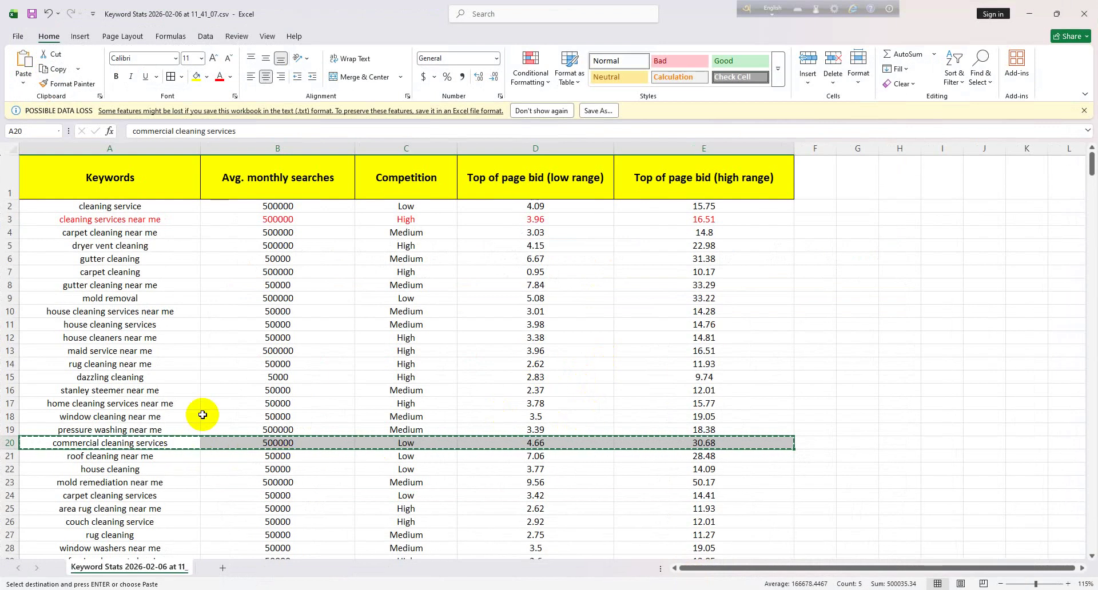
click(601, 589)
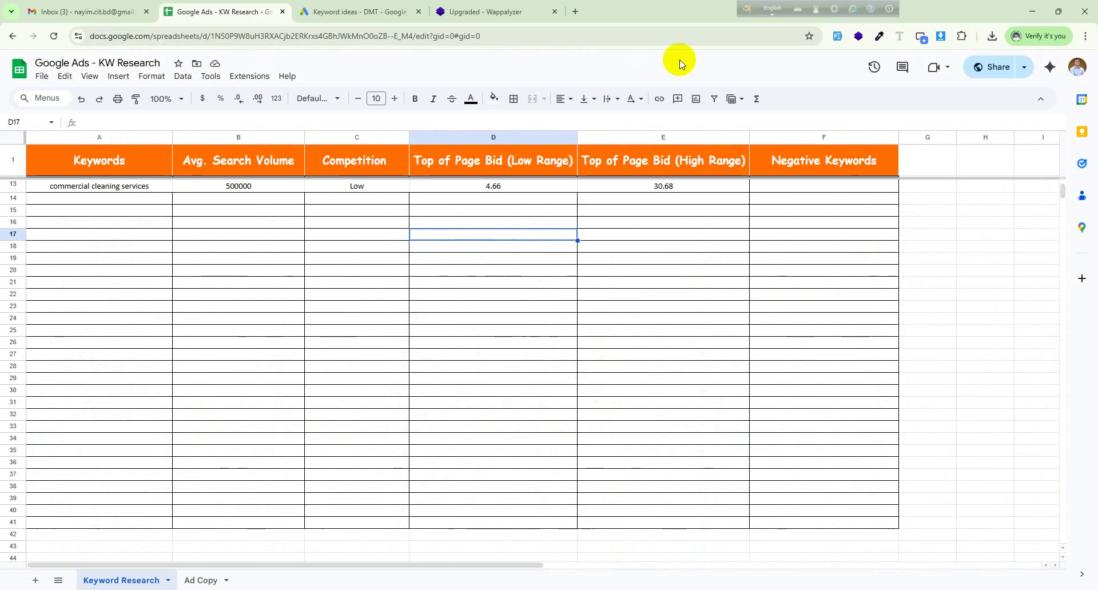
double_click(581, 19)
click(575, 14)
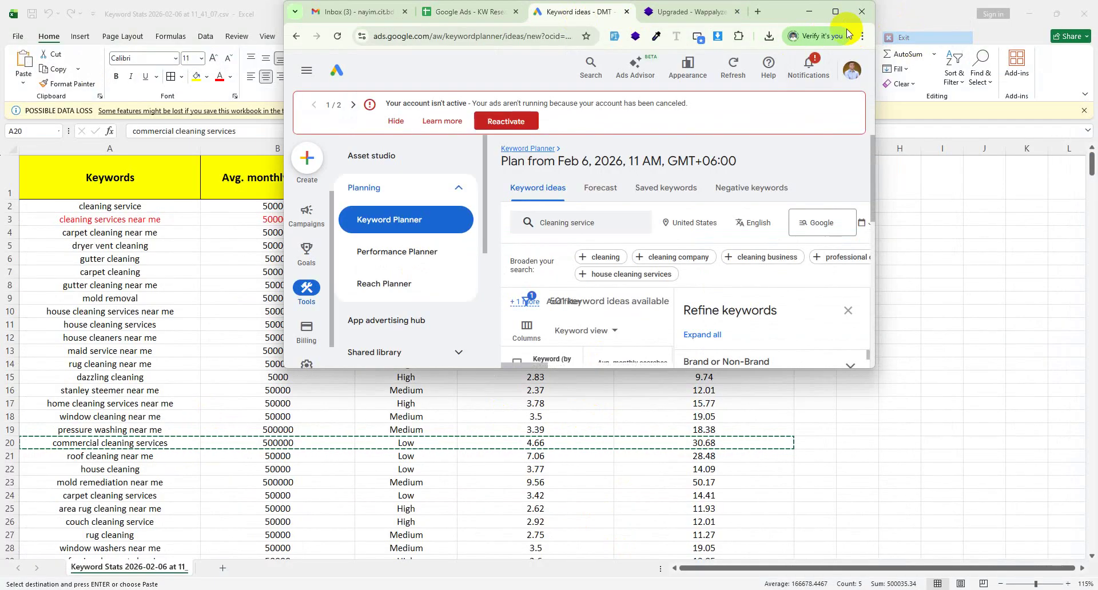
double_click(778, 11)
Step: Switch to Chrome and search Google for "cleaning service usa" in a new tab
click(582, 11)
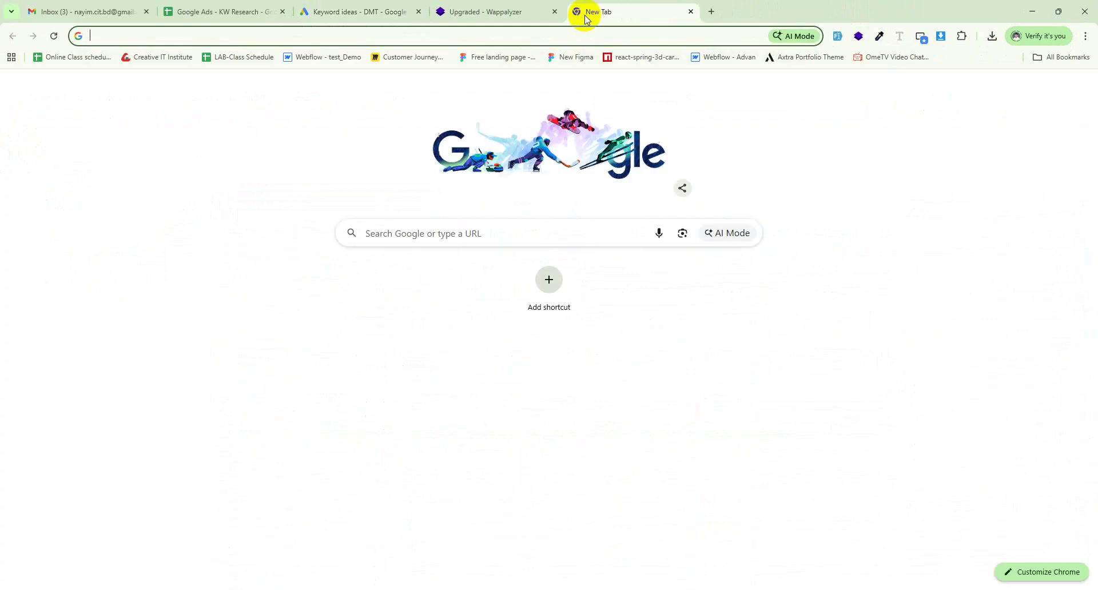
text(clea)
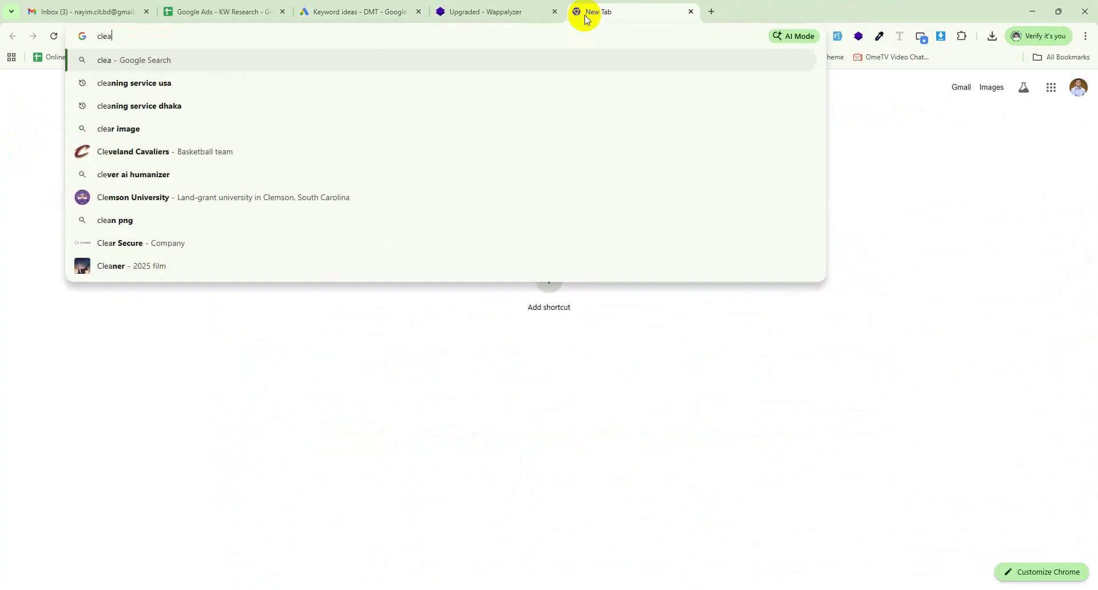
text(ning serv)
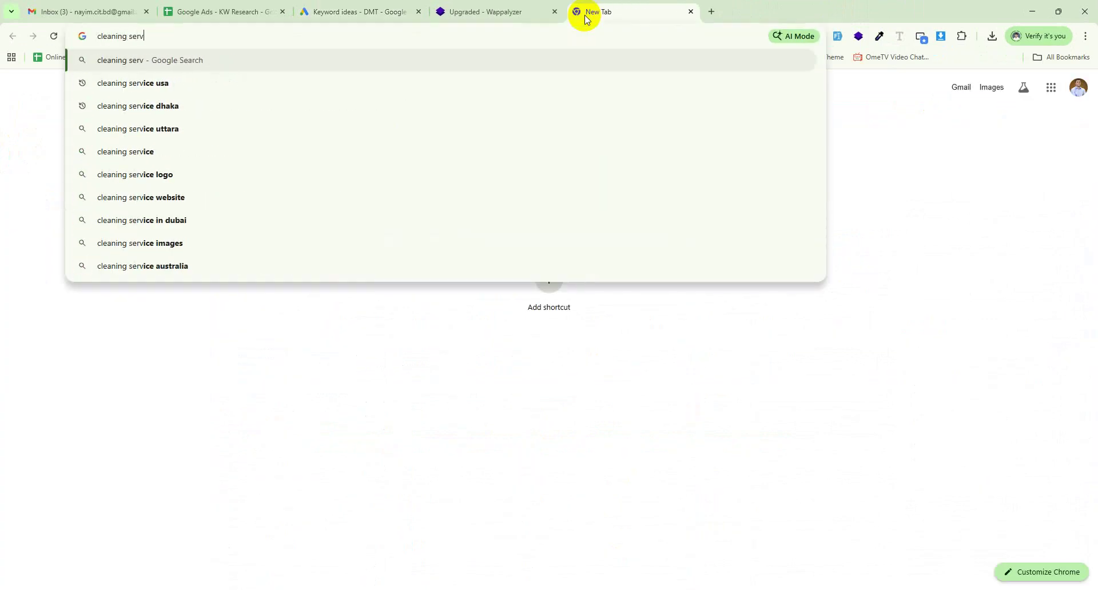
text(ice usa)
key(Return)
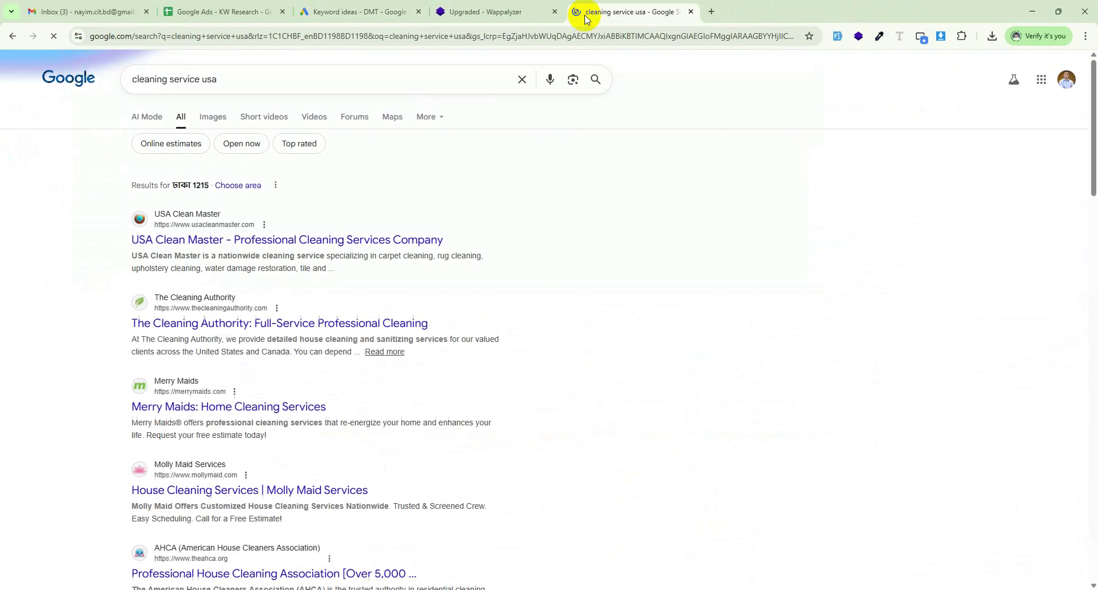
Step: Open the USA Clean Master and The Cleaning Authority results in separate tabs, view the USA Clean Master homepage and dismiss its location request
middle_click(428, 240)
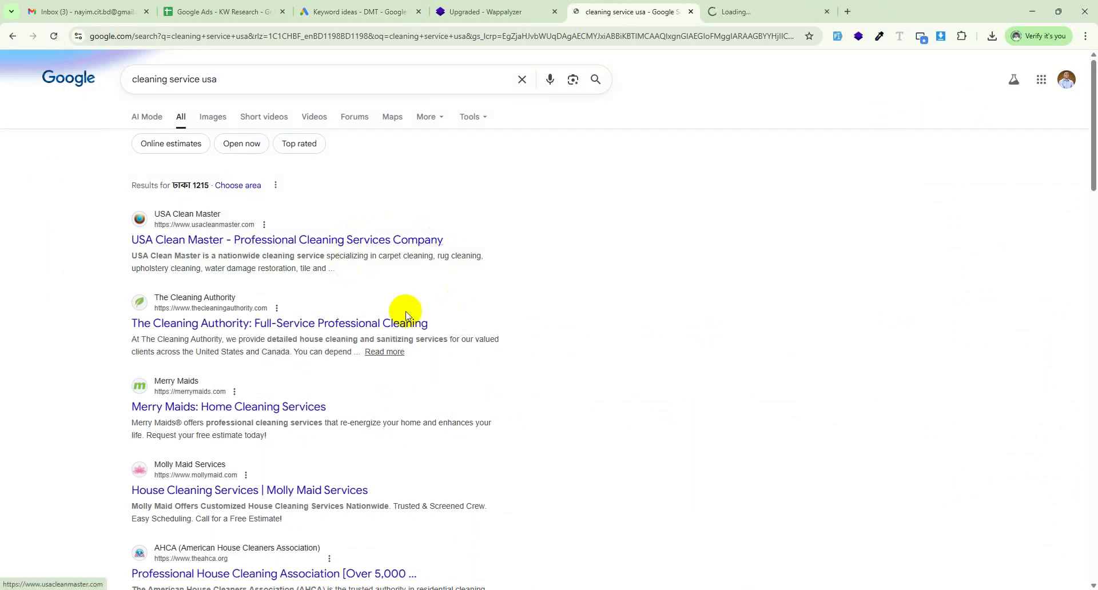
middle_click(344, 329)
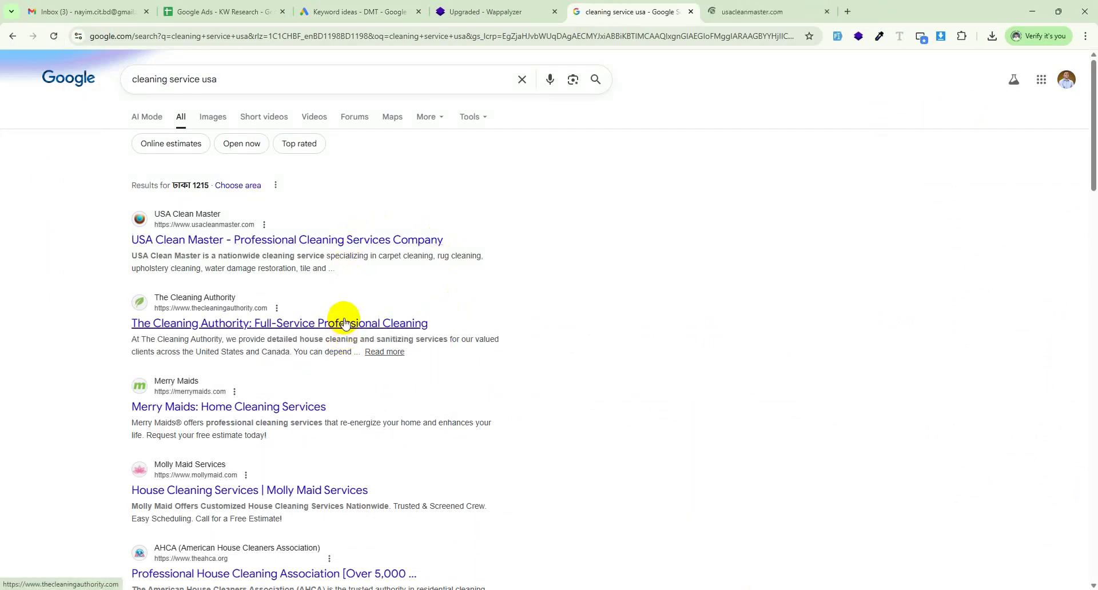
click(753, 11)
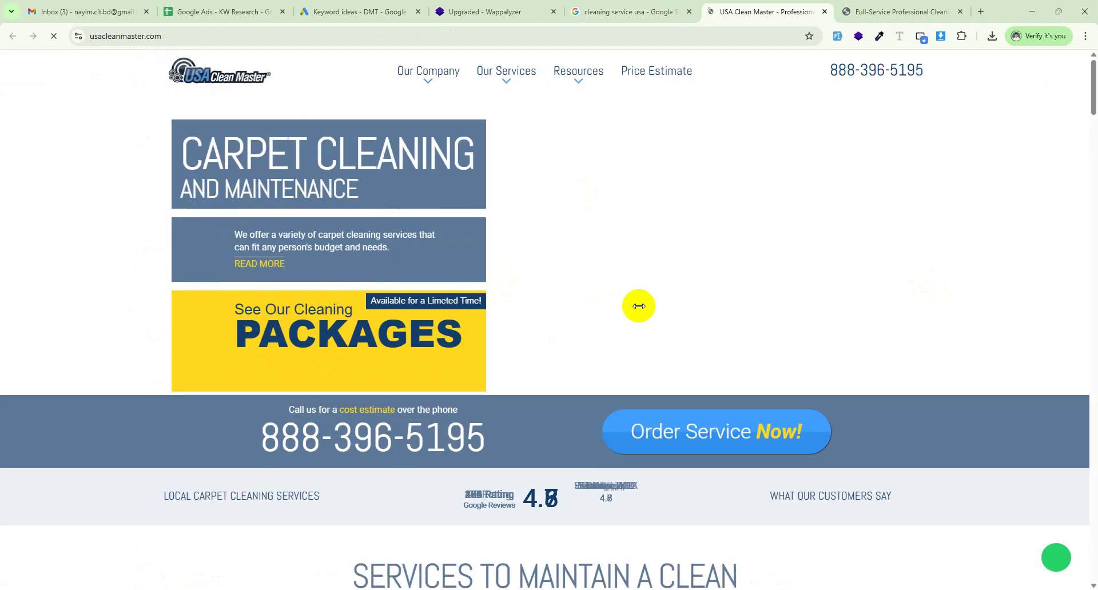
scroll(635, 312, down, 4)
scroll(621, 326, up, 4)
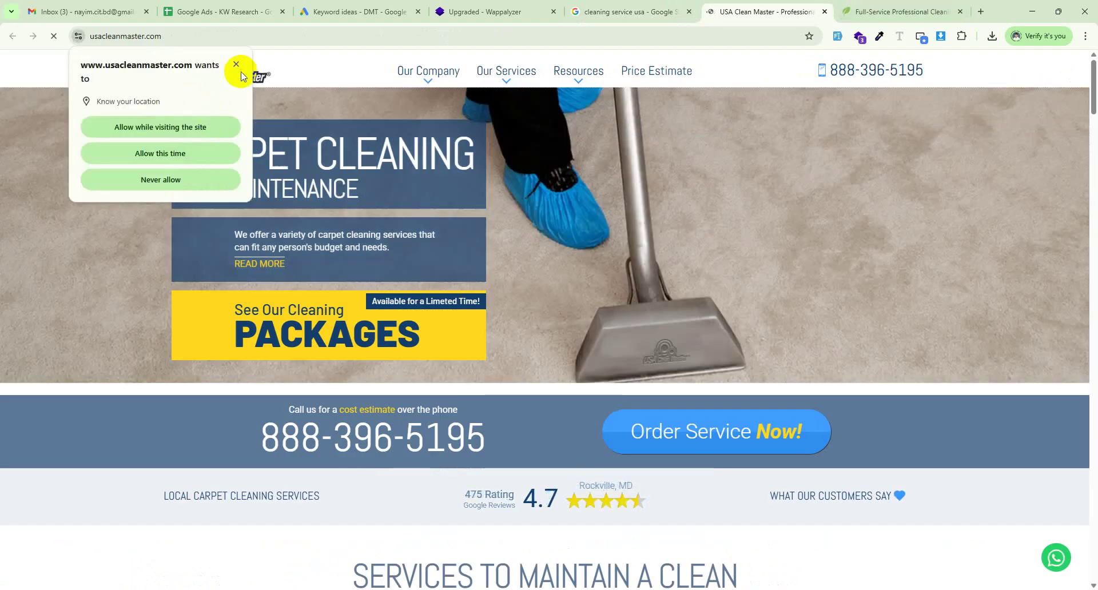
click(237, 65)
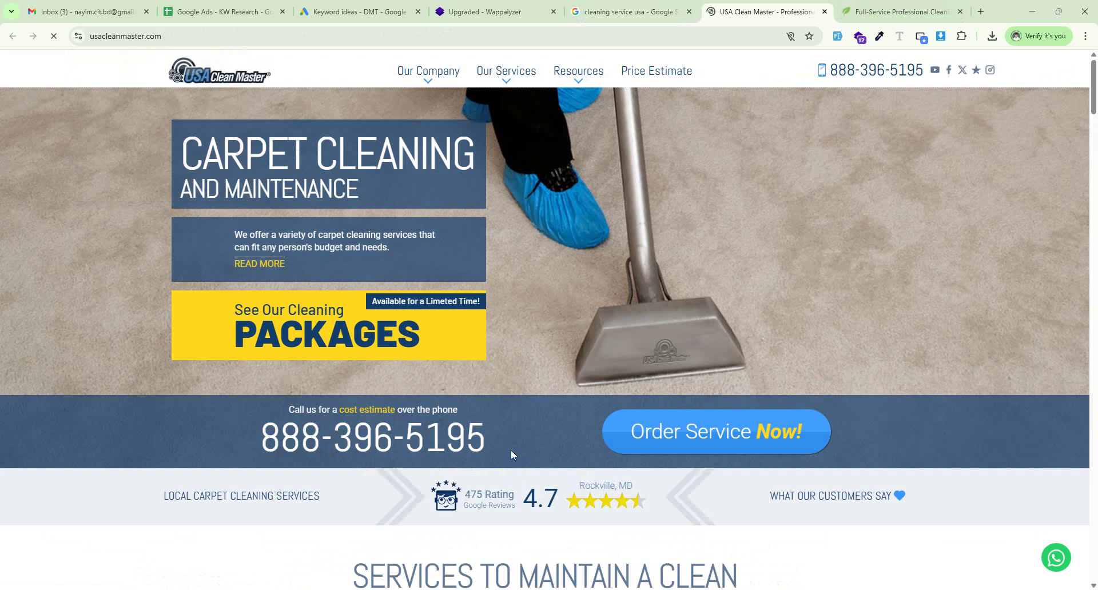
Step: Open USA Clean Master's full services page, dismiss the location request and examine the main and additional cleaning services
click(507, 83)
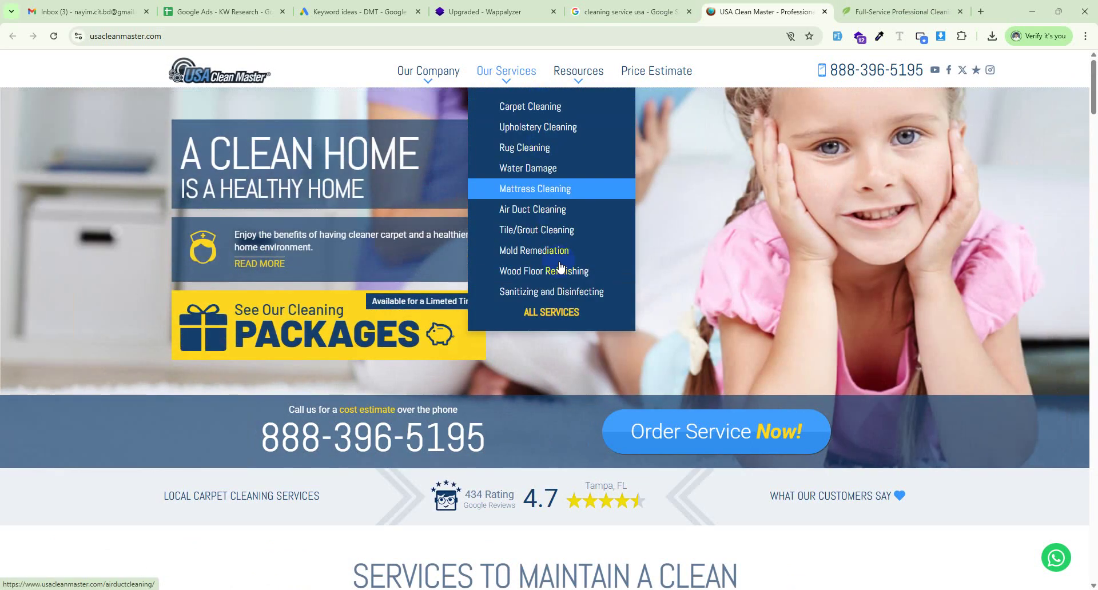
click(551, 312)
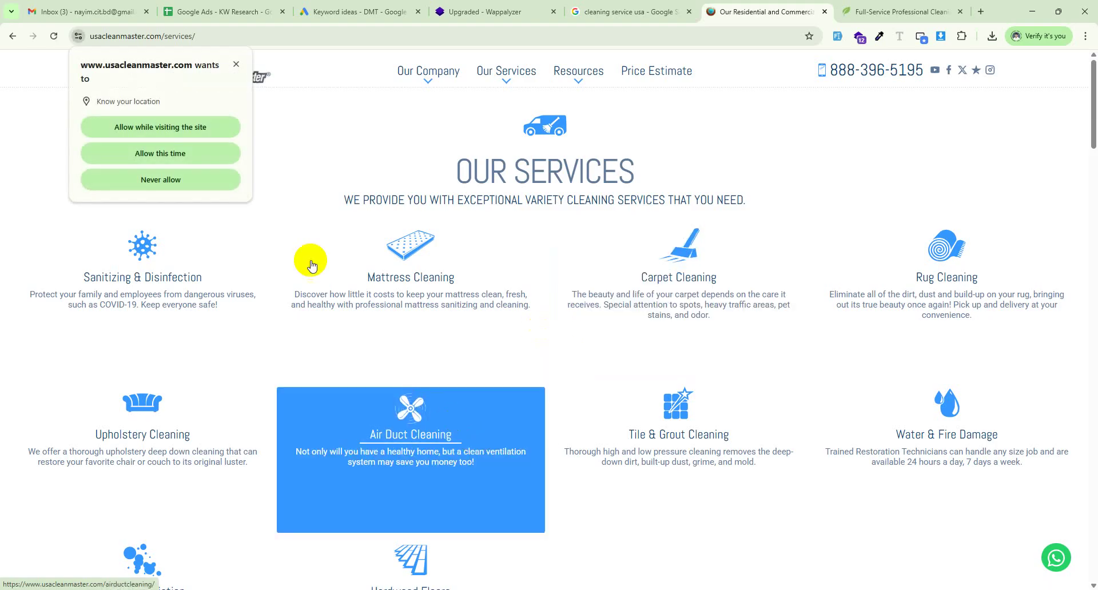
click(236, 64)
scroll(332, 369, down, 5)
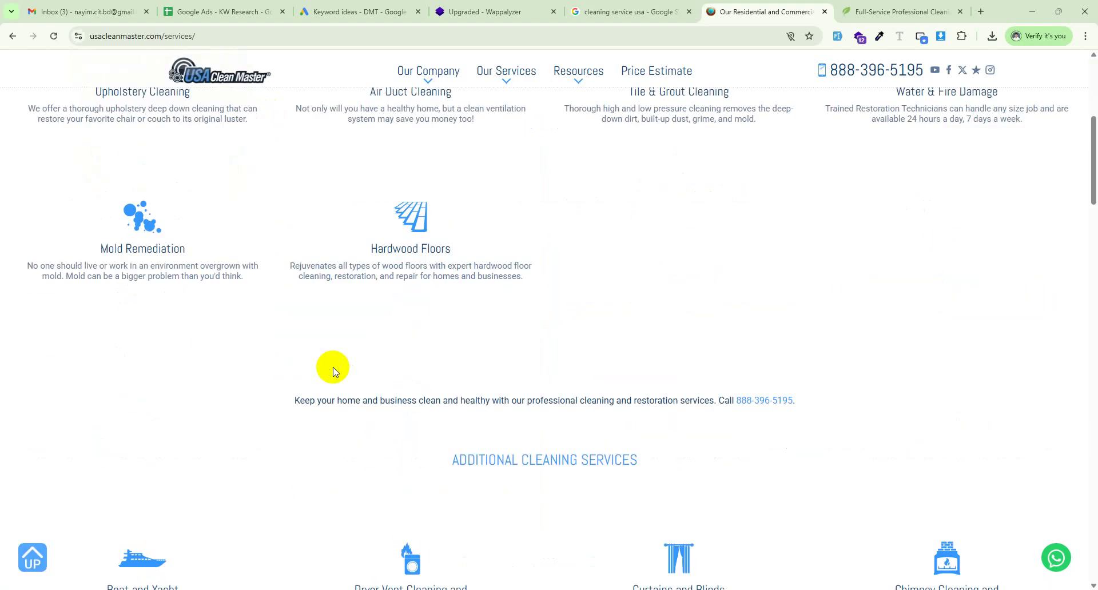
scroll(333, 370, up, 3)
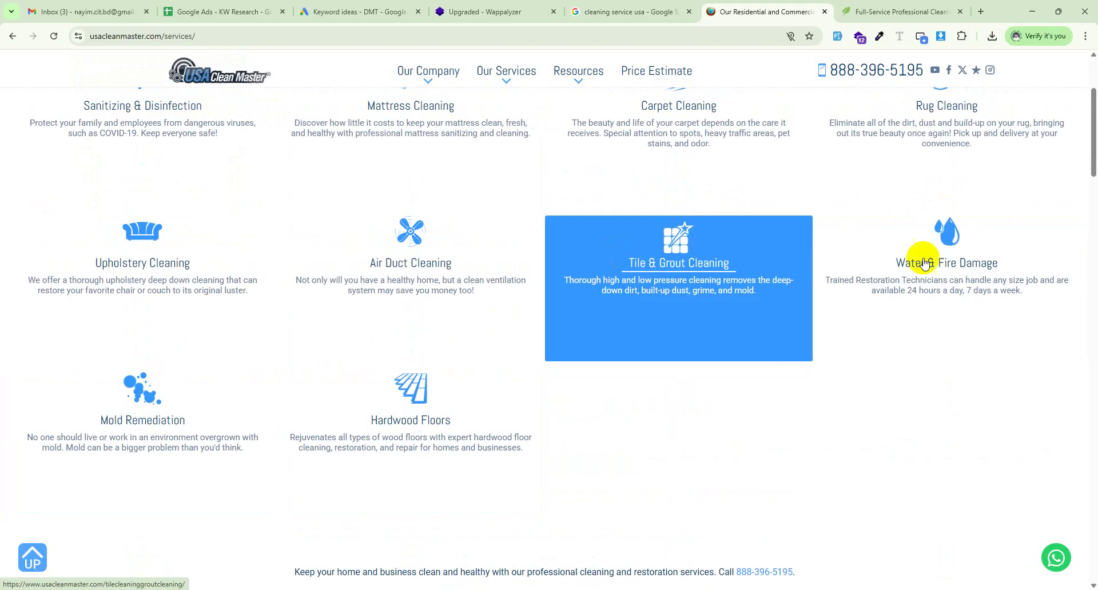
scroll(932, 263, up, 3)
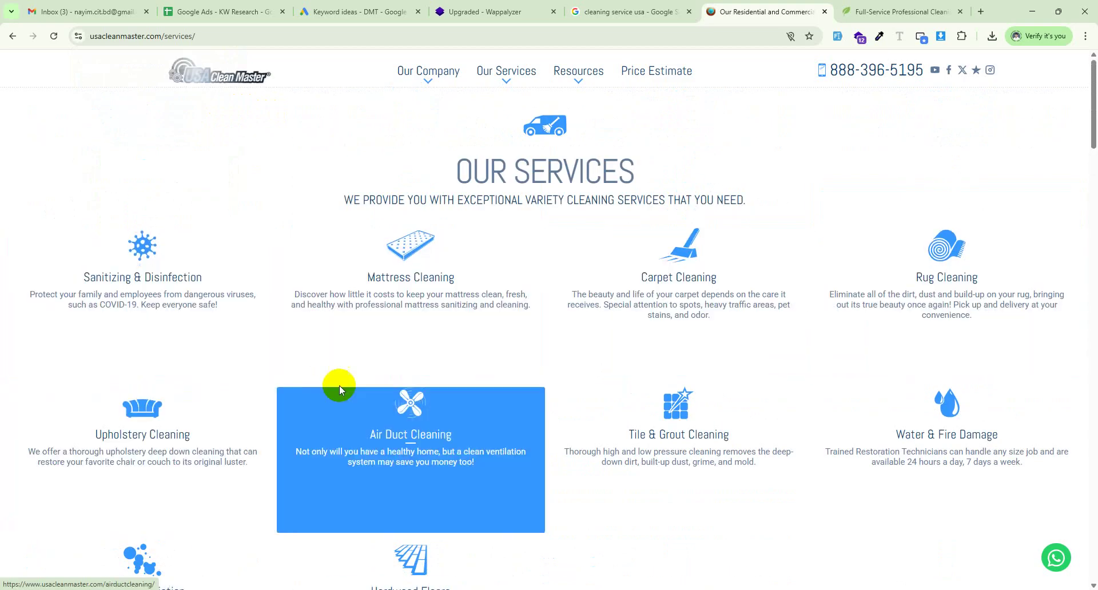
scroll(343, 388, down, 10)
Step: Switch to the Keyword Stats workbook in Excel, select the "roof cleaning near me" keyword (A21) and briefly check the Google Ads - KW Research sheet
click(216, 11)
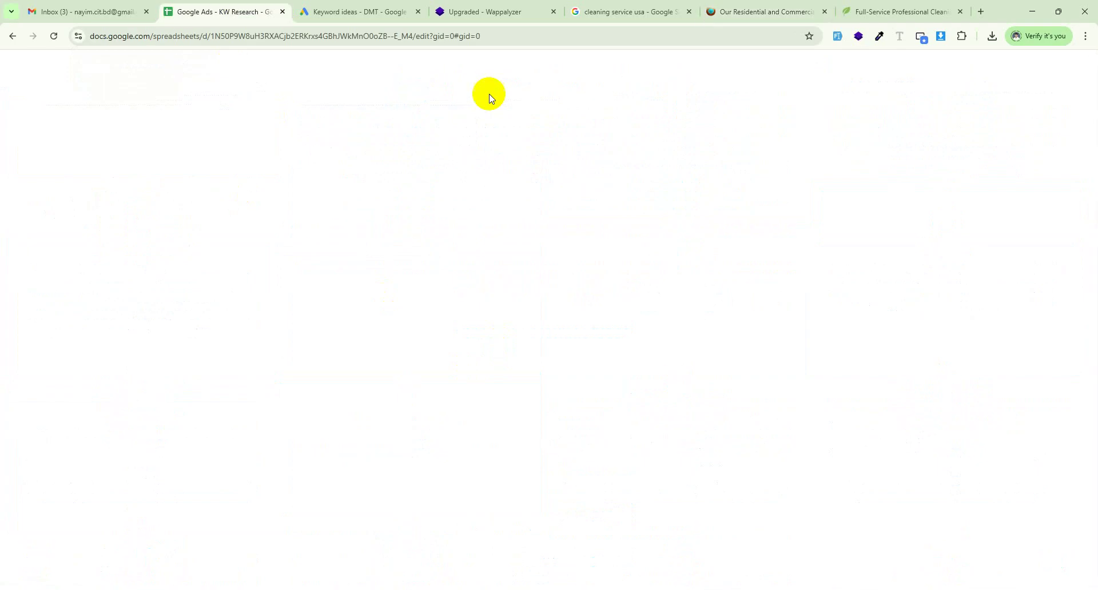
click(703, 586)
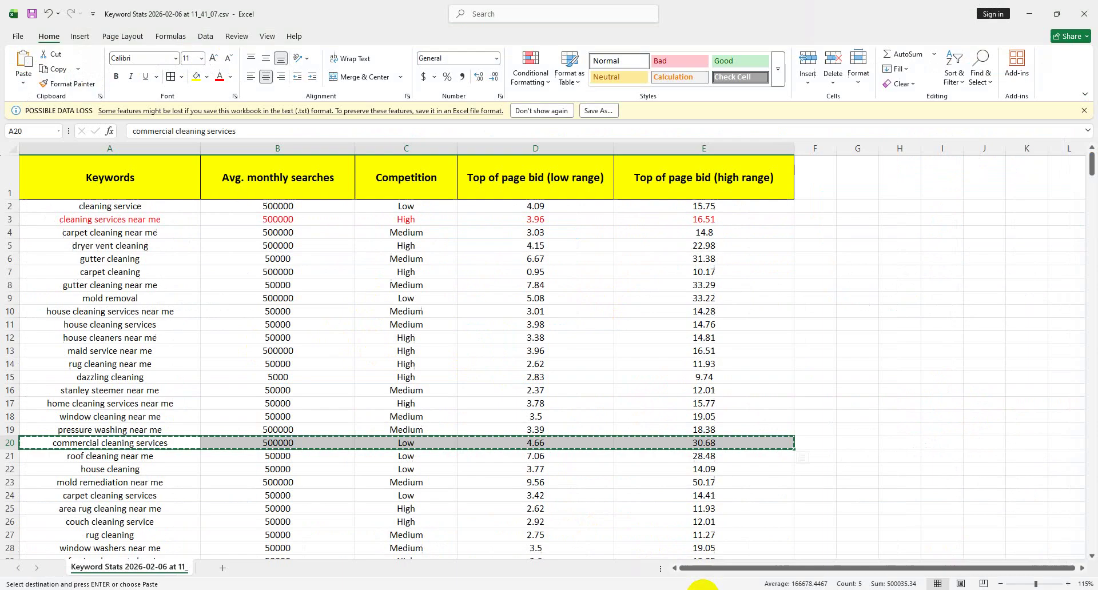
click(141, 458)
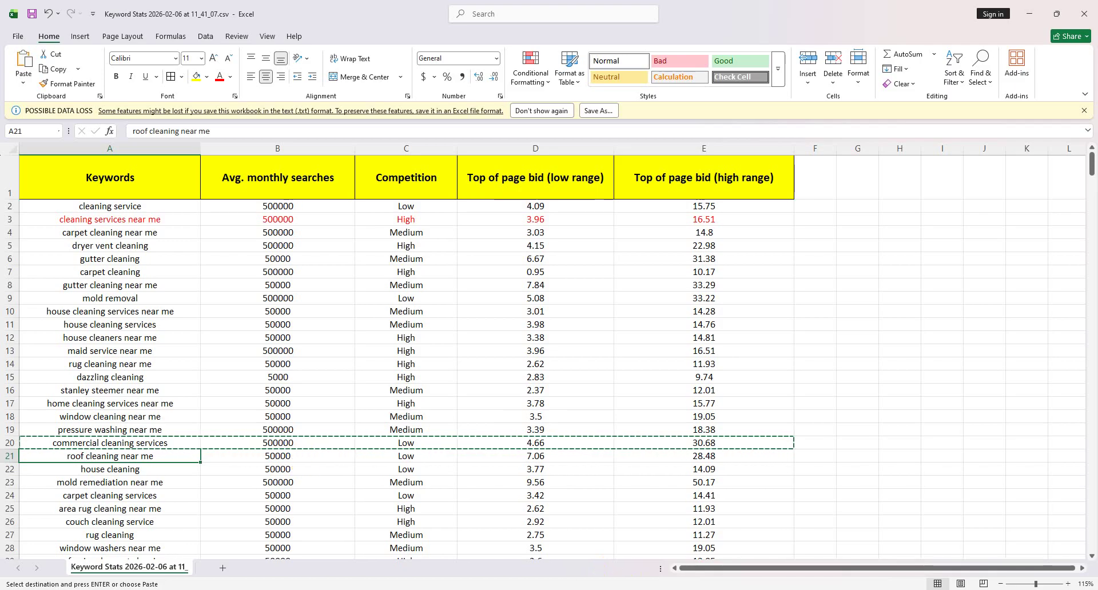
click(581, 584)
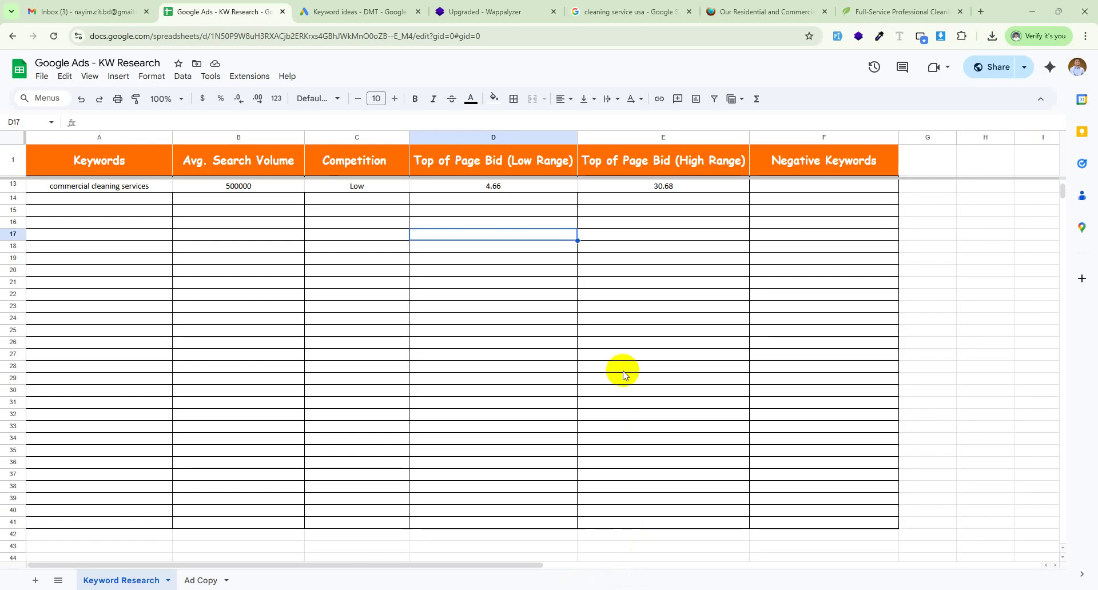
click(589, 589)
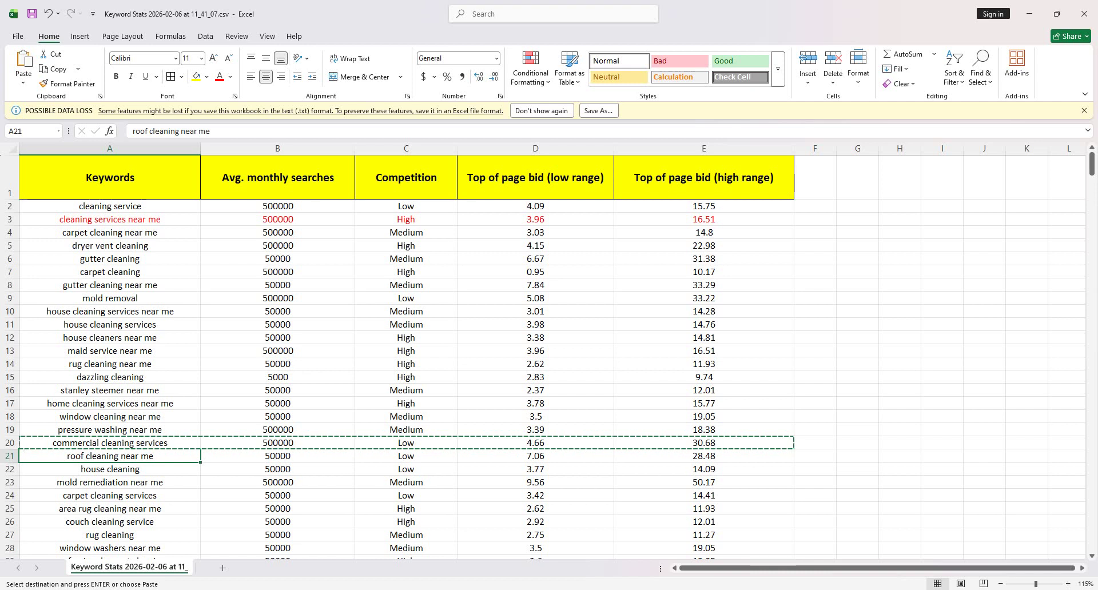
Step: Return to the USA Clean Master services page in Chrome and review the additional and main cleaning services offered
click(588, 589)
click(767, 12)
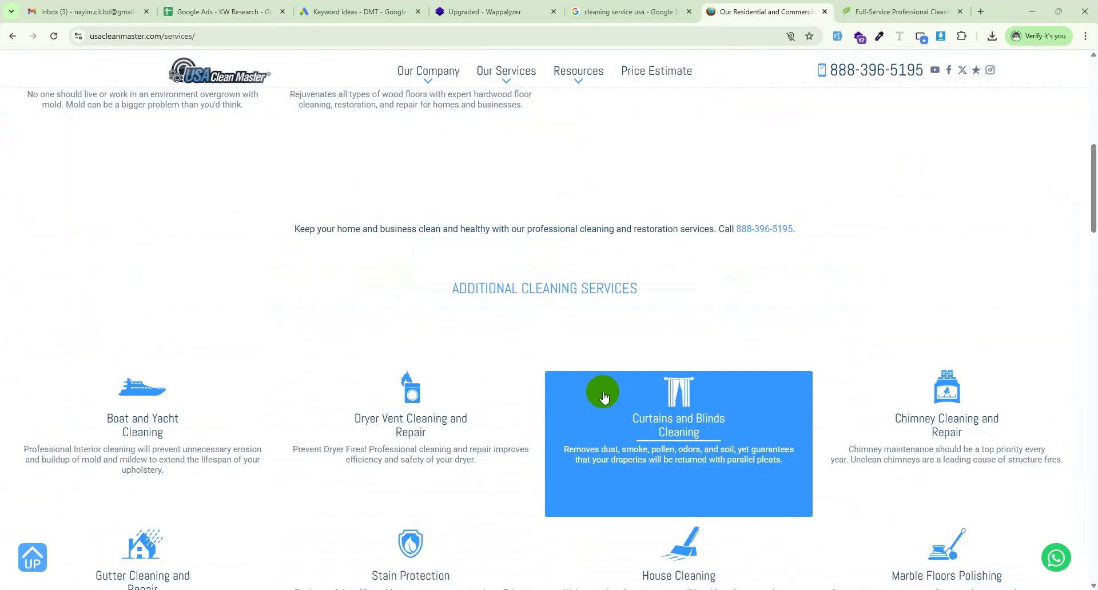
scroll(272, 394, down, 1)
scroll(268, 408, down, 2)
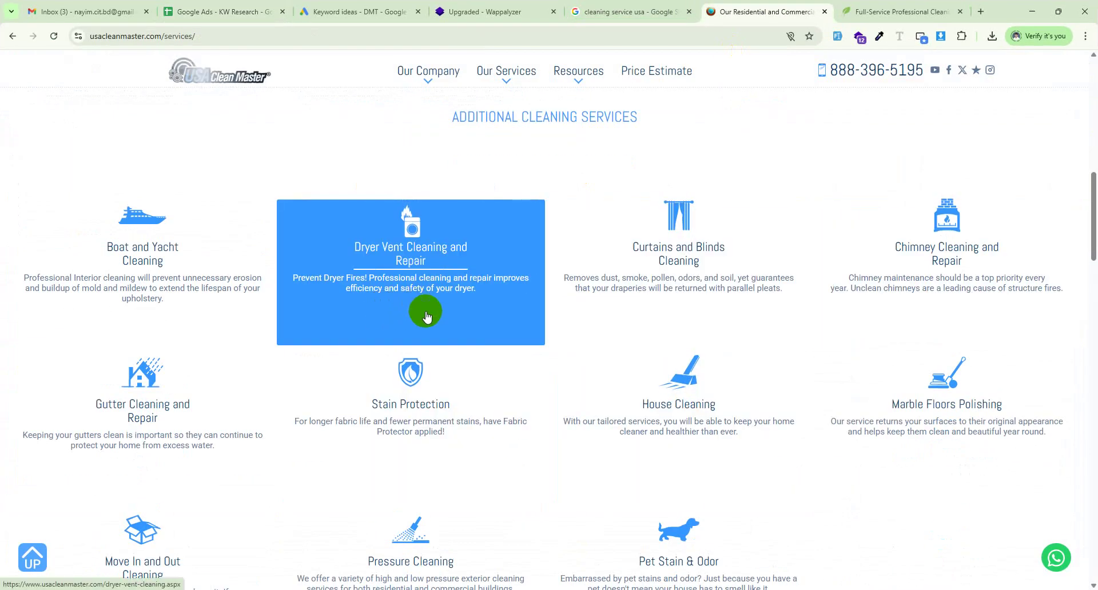
scroll(459, 351, up, 3)
scroll(463, 353, up, 6)
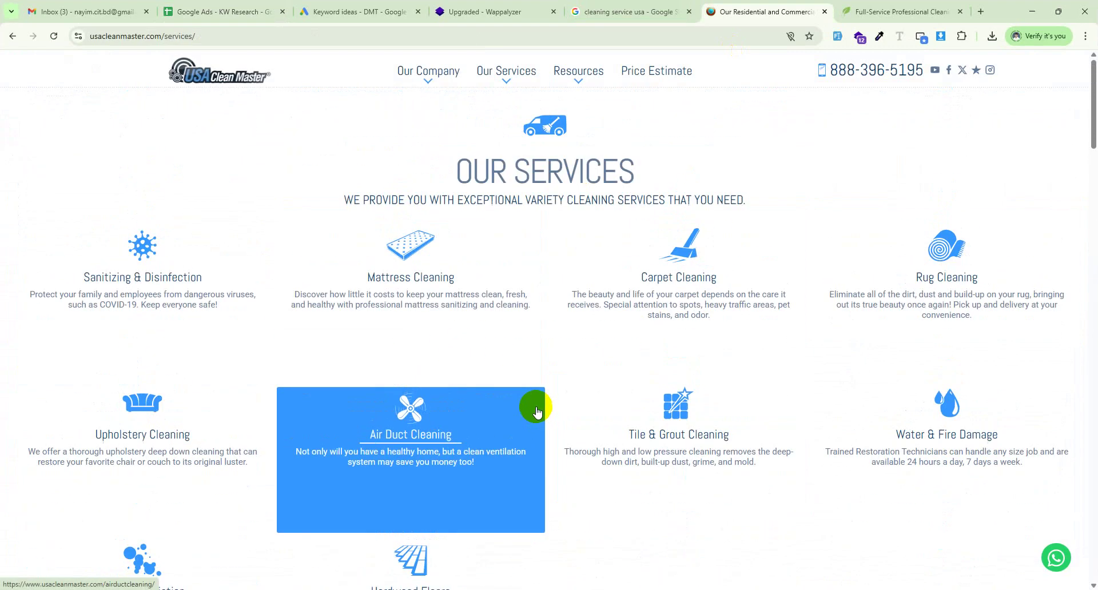
Step: Open the Mattress Cleaning service page, dismiss the location request, highlight the page's URL and examine the page's content and prices
click(455, 271)
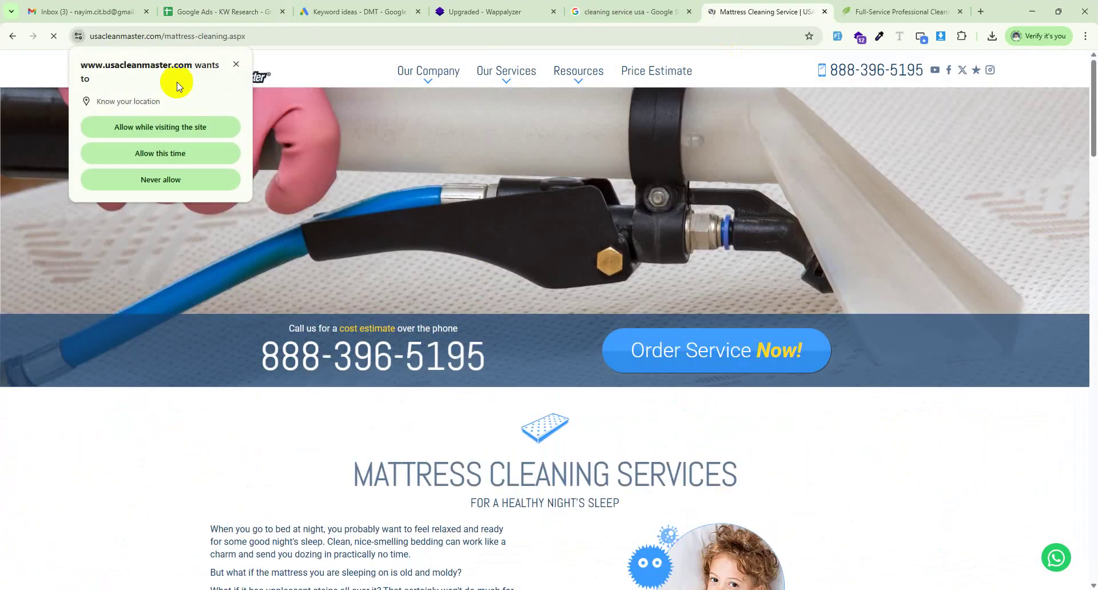
click(236, 64)
click(269, 31)
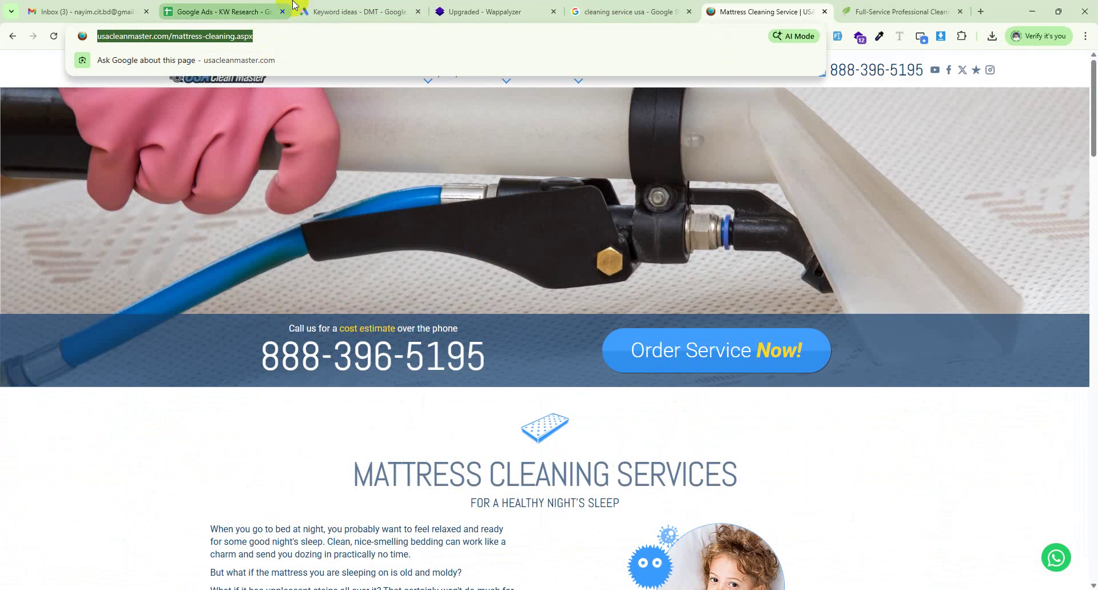
mouse_move(293, 5)
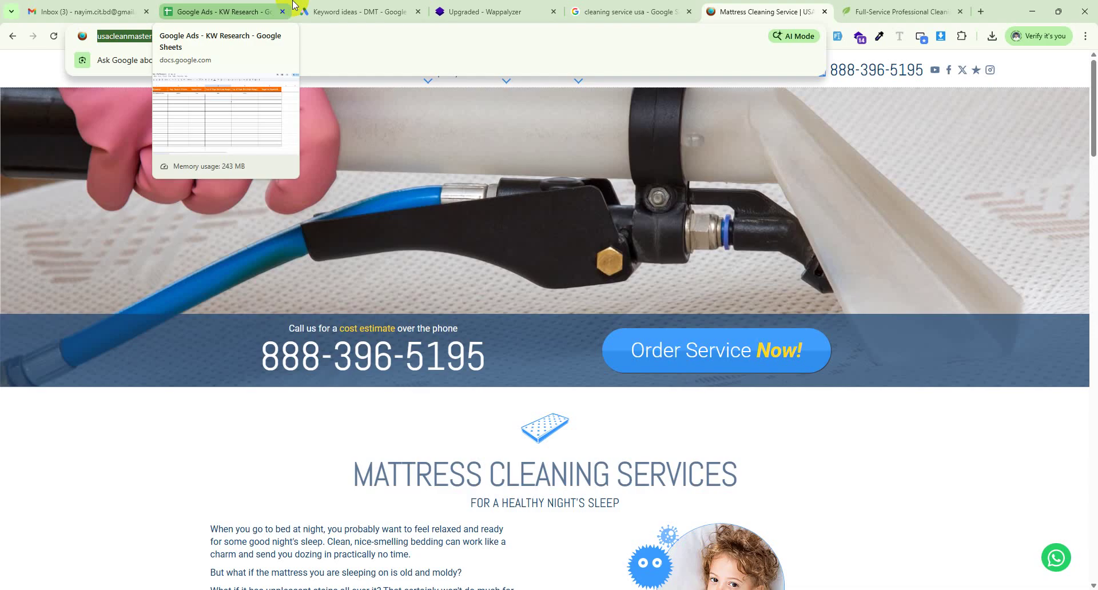
scroll(512, 268, down, 5)
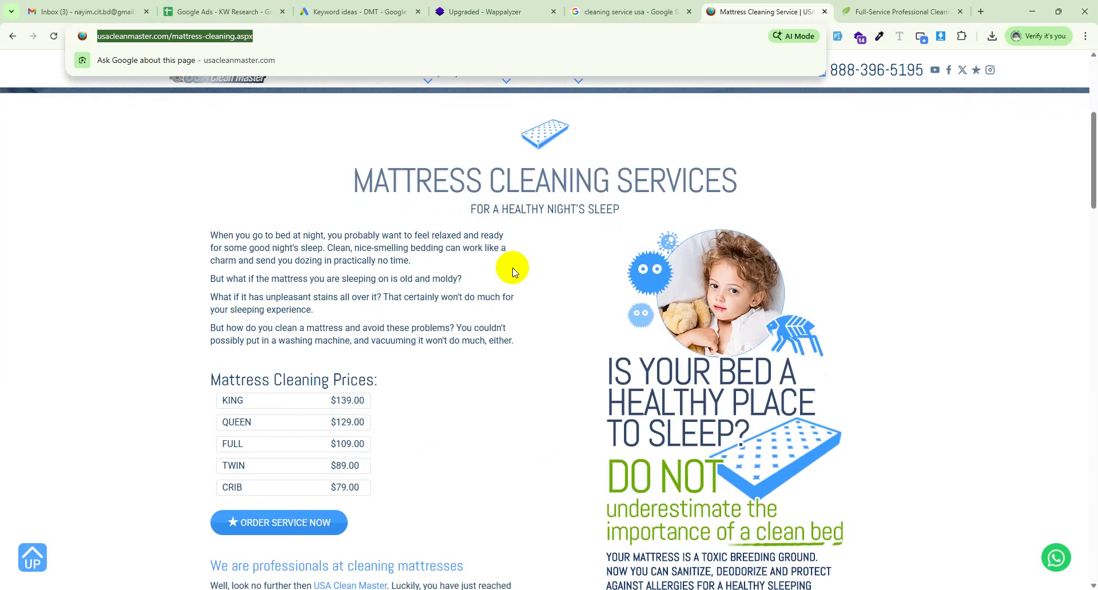
scroll(513, 268, down, 20)
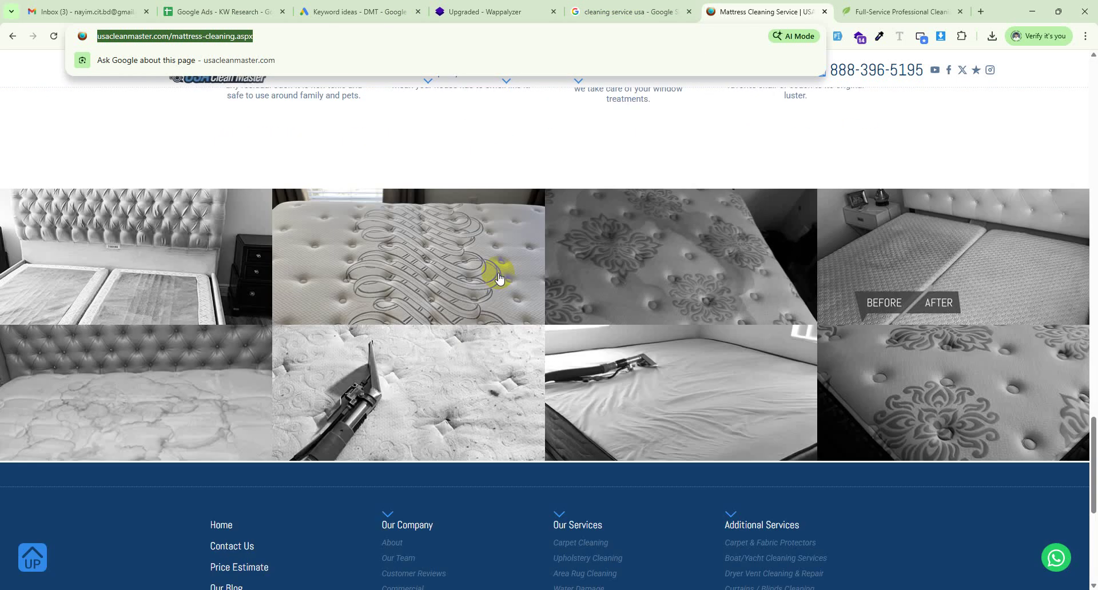
scroll(499, 279, up, 20)
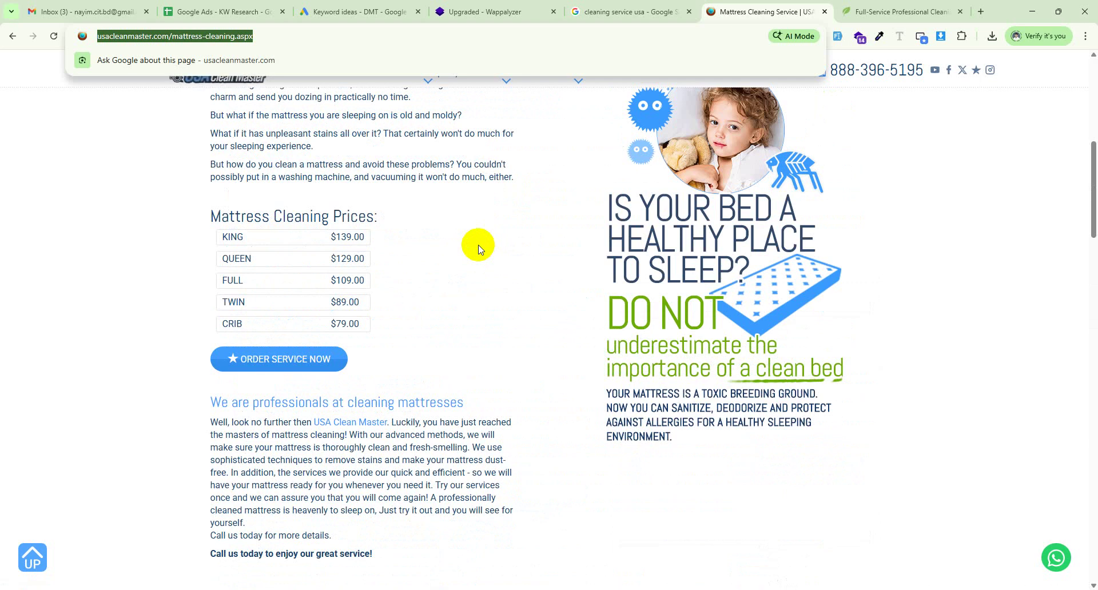
Step: Switch to the Excel keyword list and copy the "roof cleaning near me" row from the keyword through the high-range bid (A21:E21)
click(466, 578)
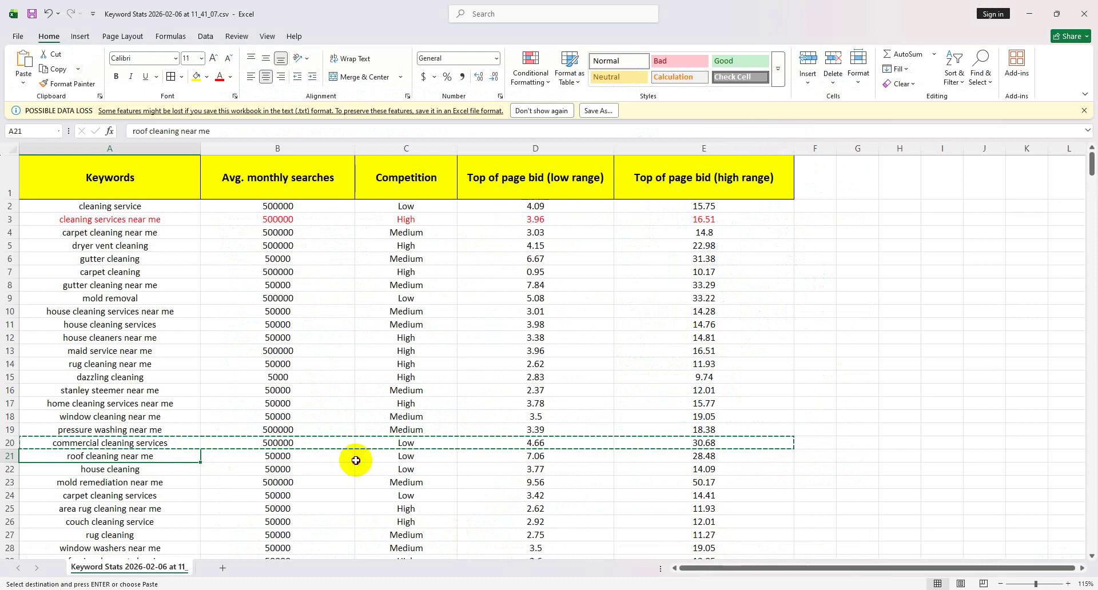
shift+click(703, 458)
key(ctrl+c)
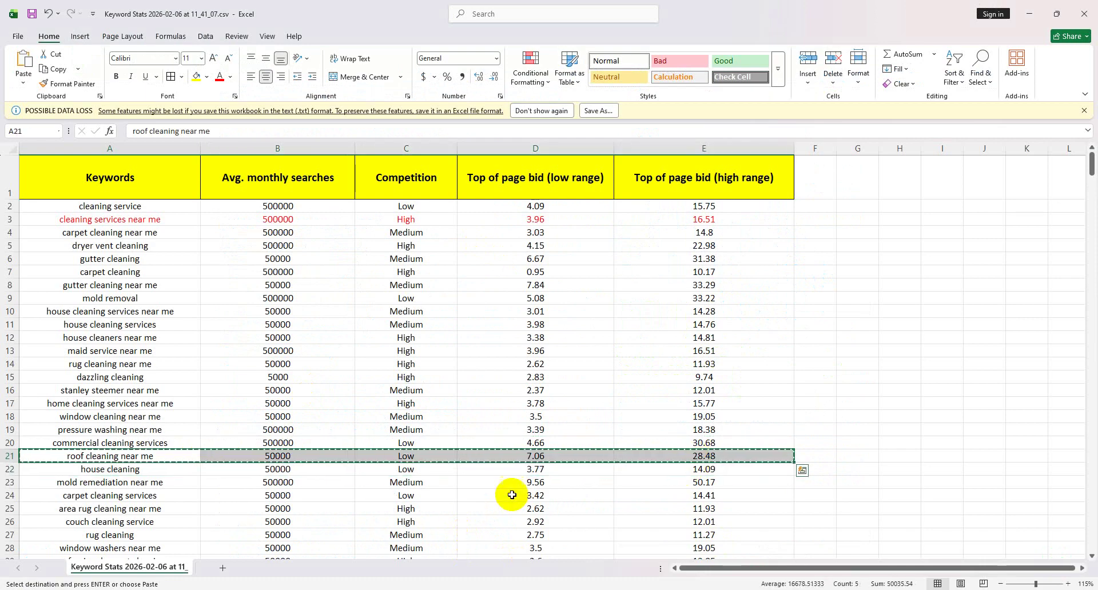
Step: Paste the copied "roof cleaning near me" data into A14:E14 of the Google Ads - KW Research sheet and return to the Excel keyword list
click(695, 589)
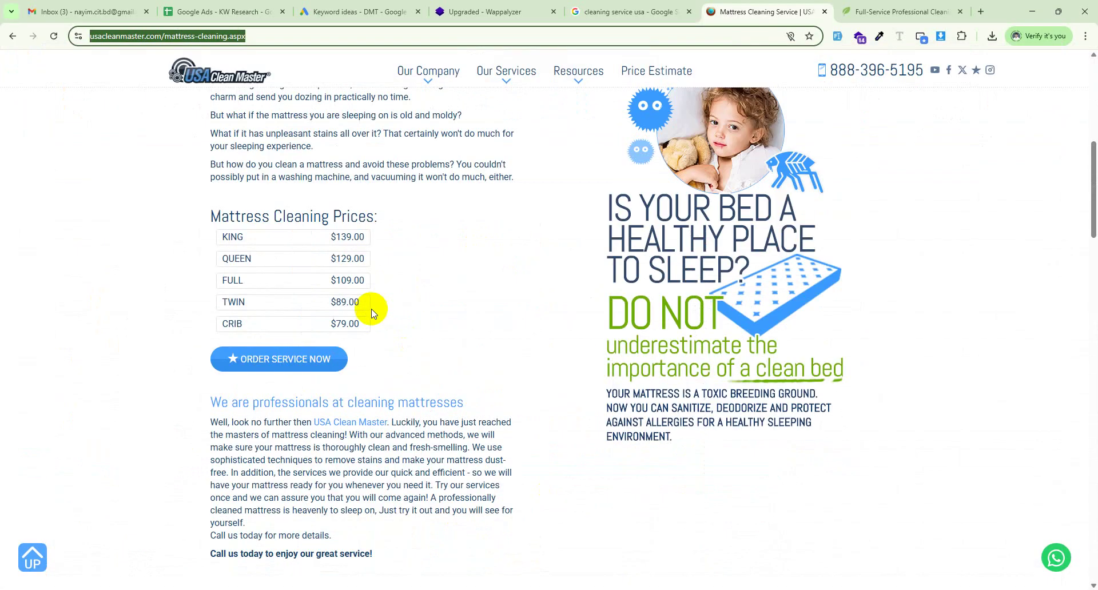
click(222, 11)
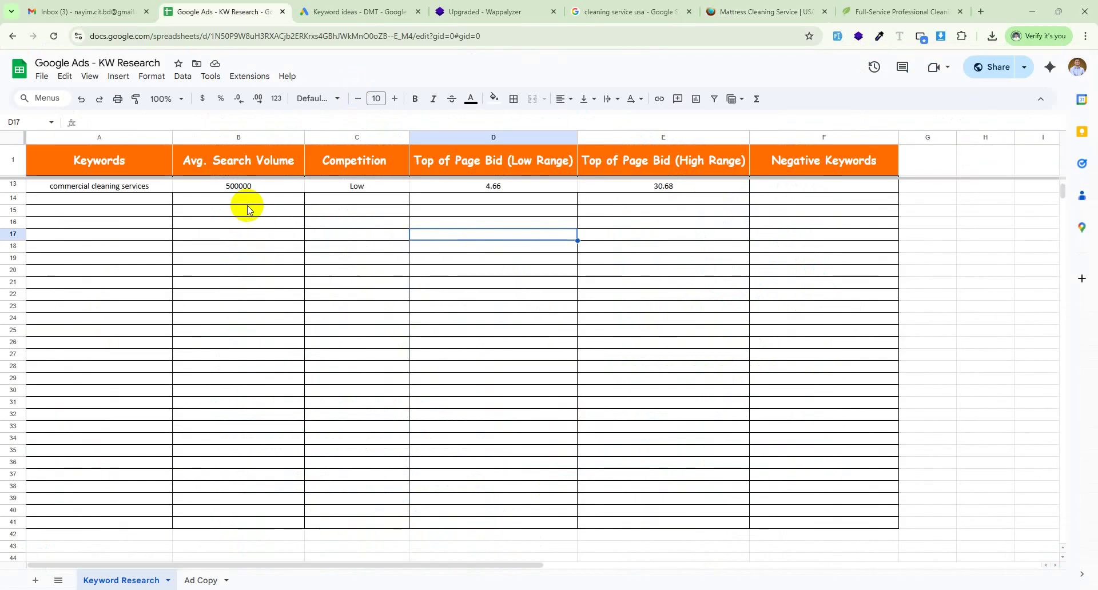
click(169, 201)
key(ctrl+v)
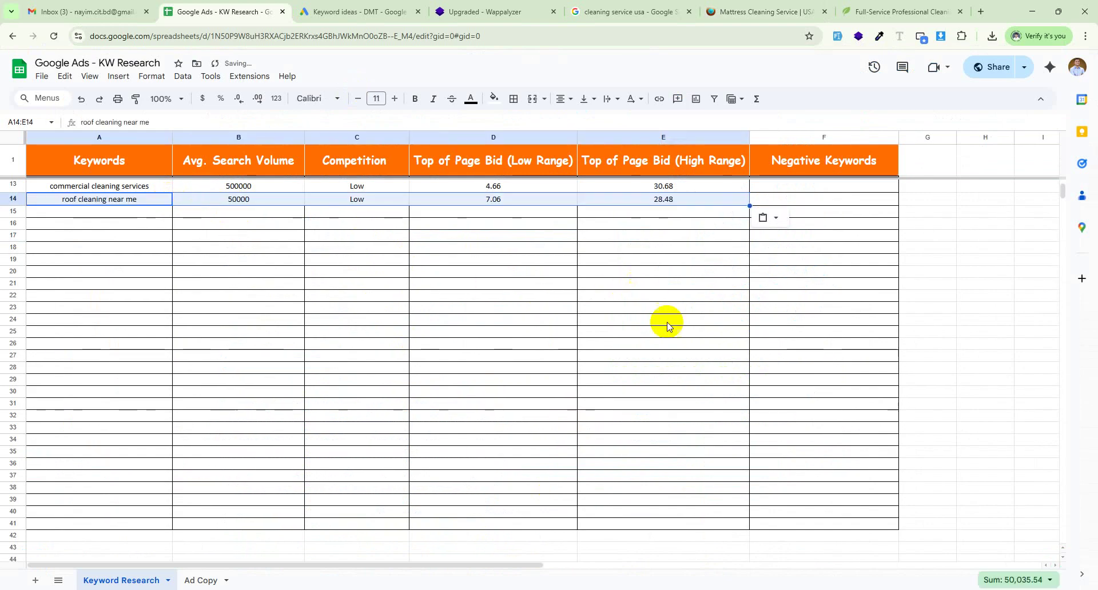
click(665, 284)
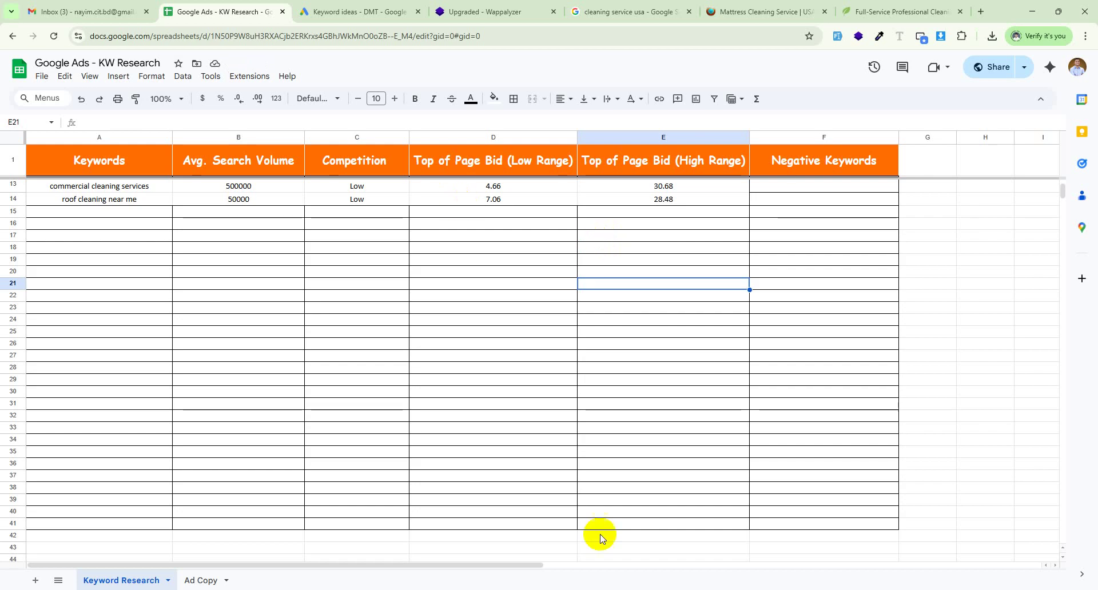
click(703, 586)
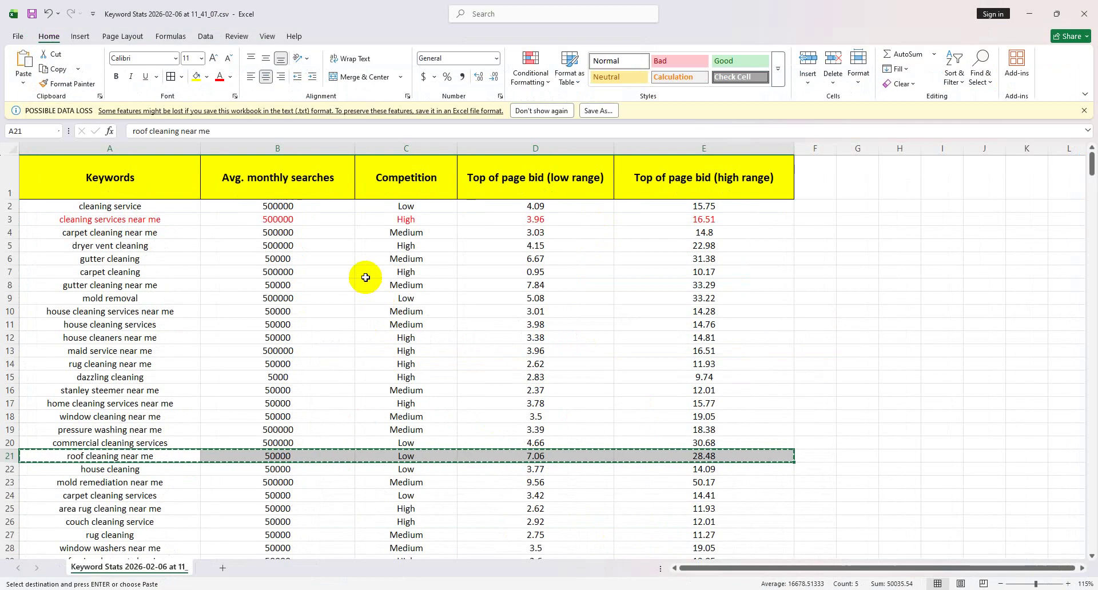
Step: Review the competition and low-range bid of "cleaning services near me", then the metrics of "gutter cleaning" and "house cleaning"
click(175, 219)
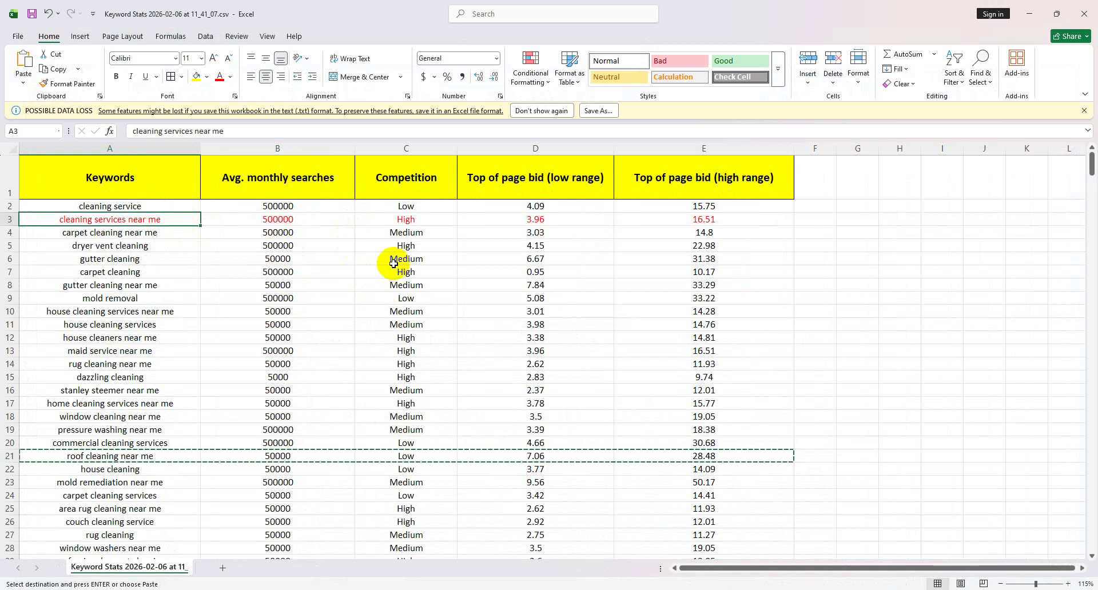
click(534, 219)
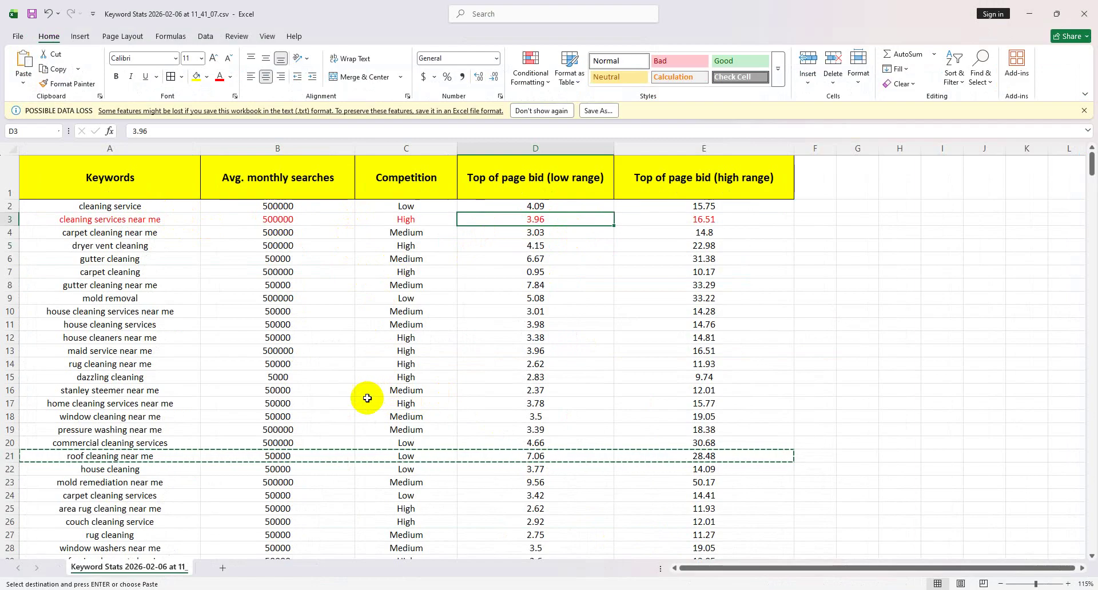
click(345, 260)
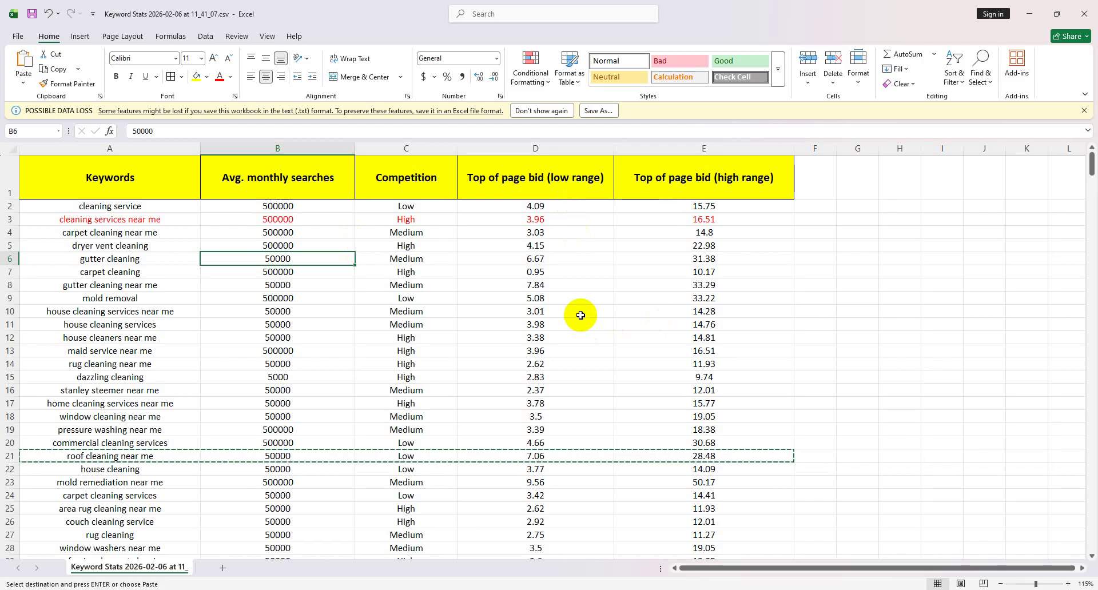
scroll(495, 359, down, 2)
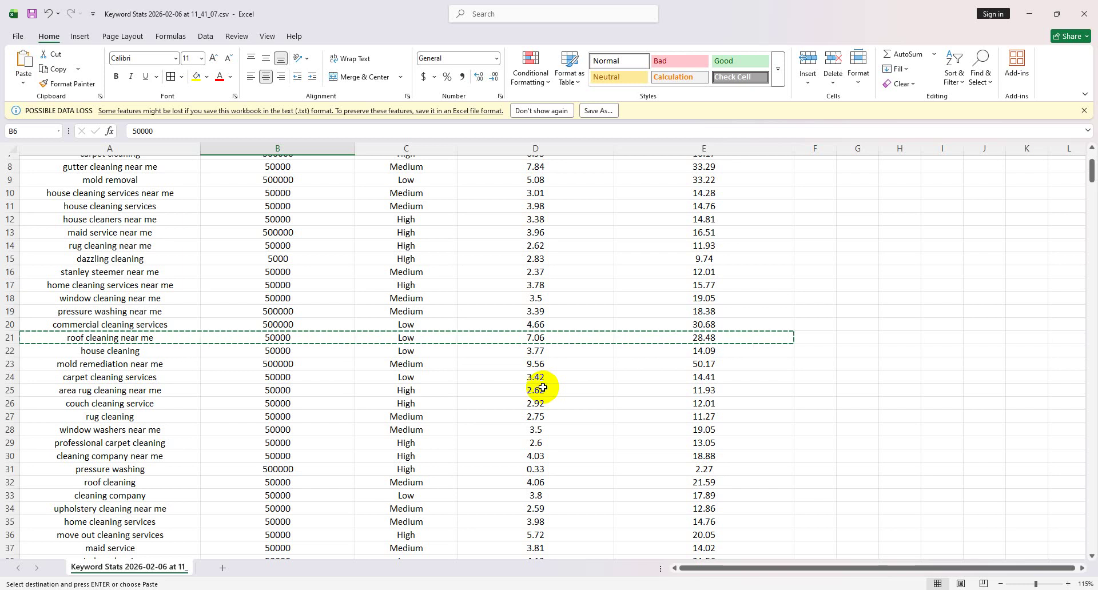
click(552, 352)
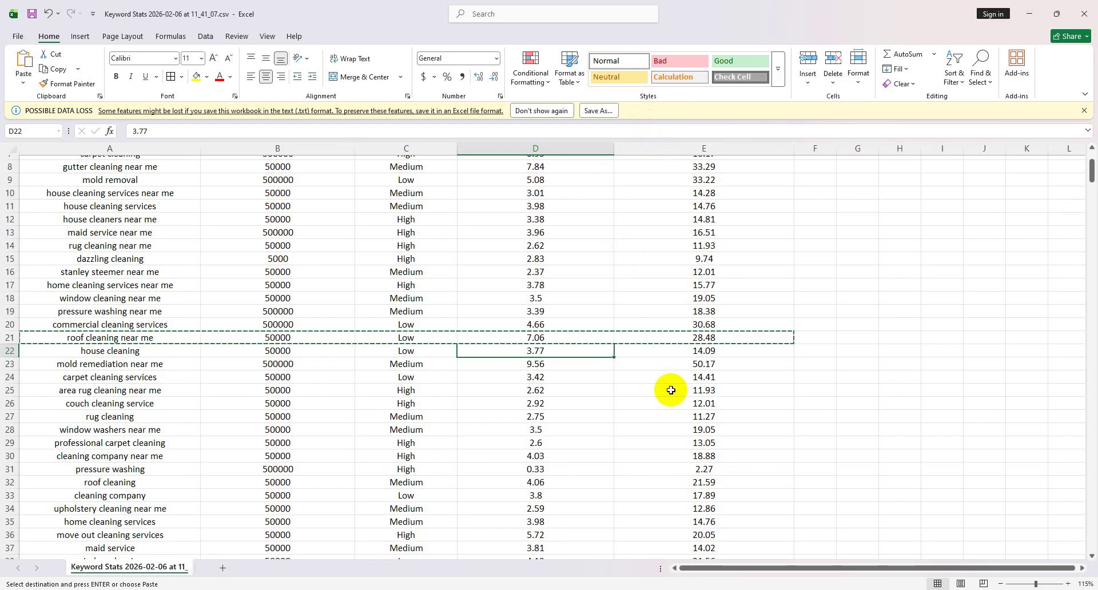
key(Left)
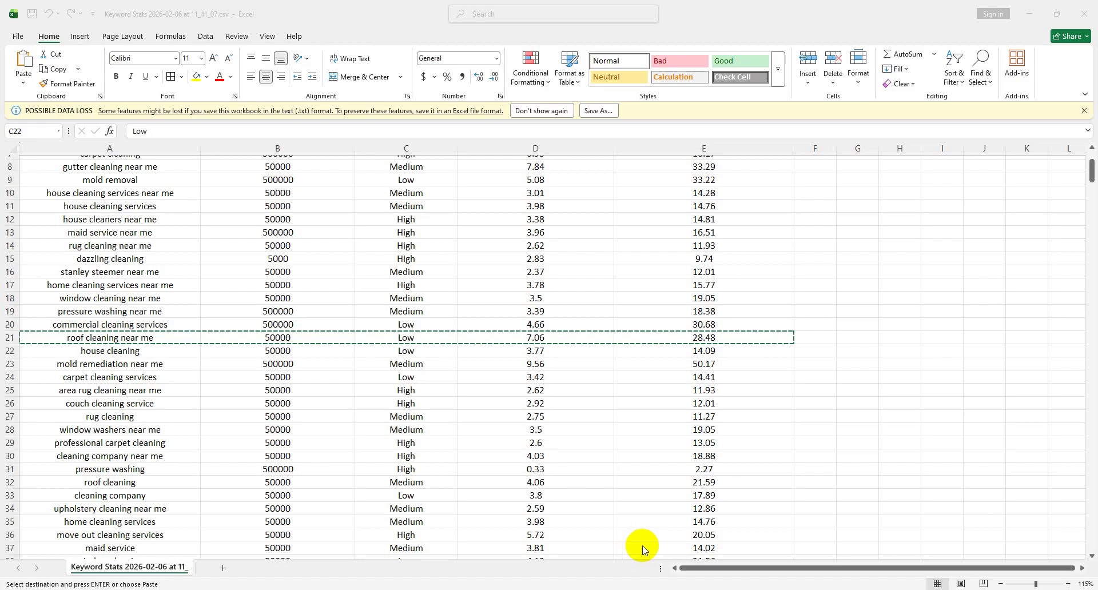
Step: Switch to Chrome and open matirdeyal.com in a new tab
mouse_move(587, 580)
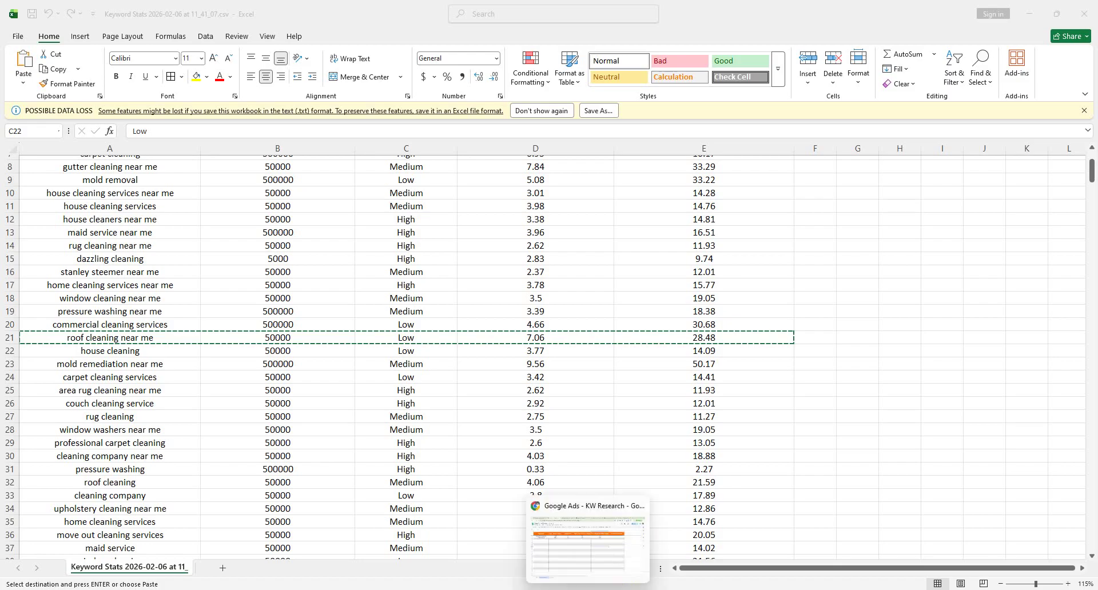
click(588, 540)
click(980, 11)
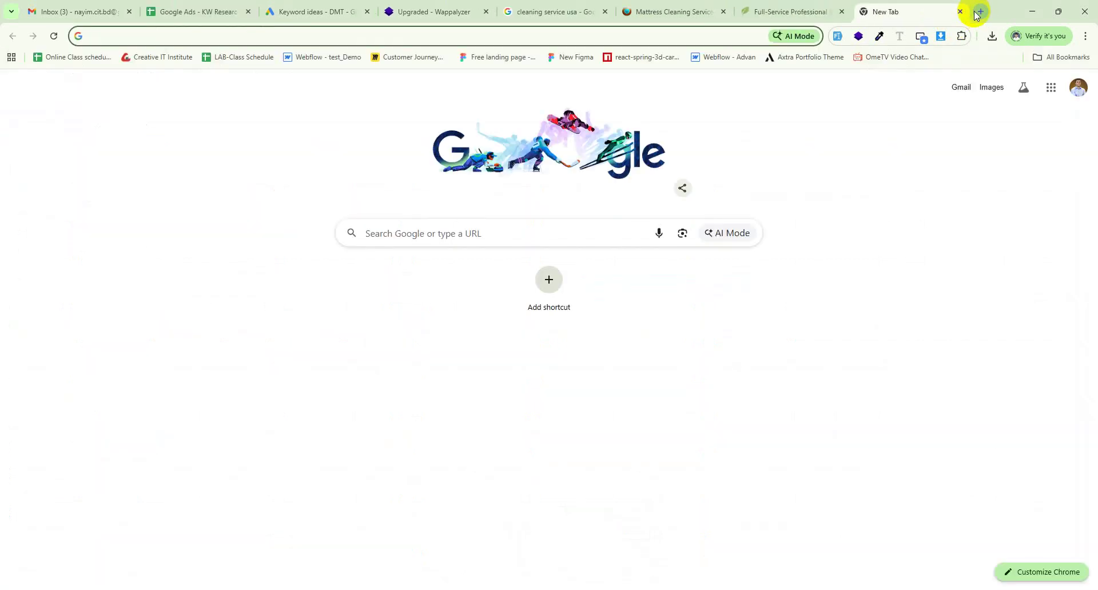
text(ma)
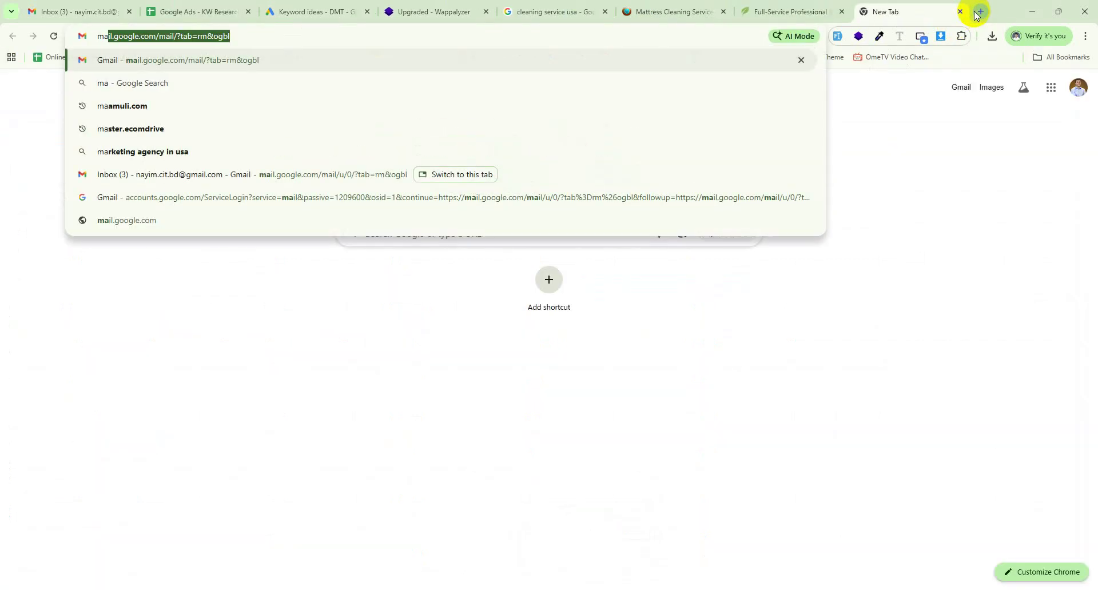
text(tirdeya)
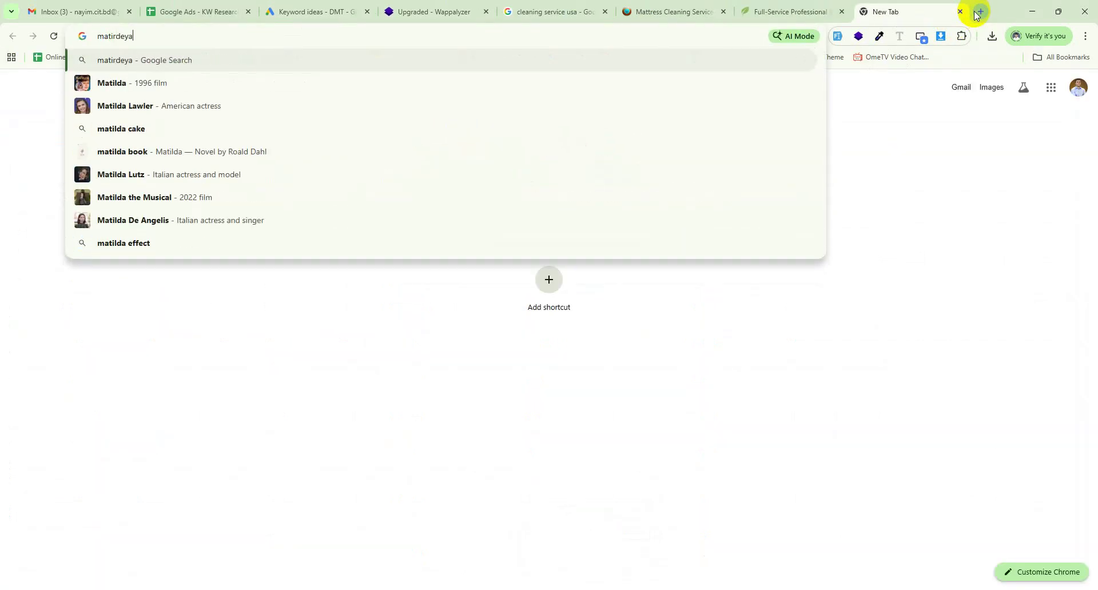
text(l.com)
key(Return)
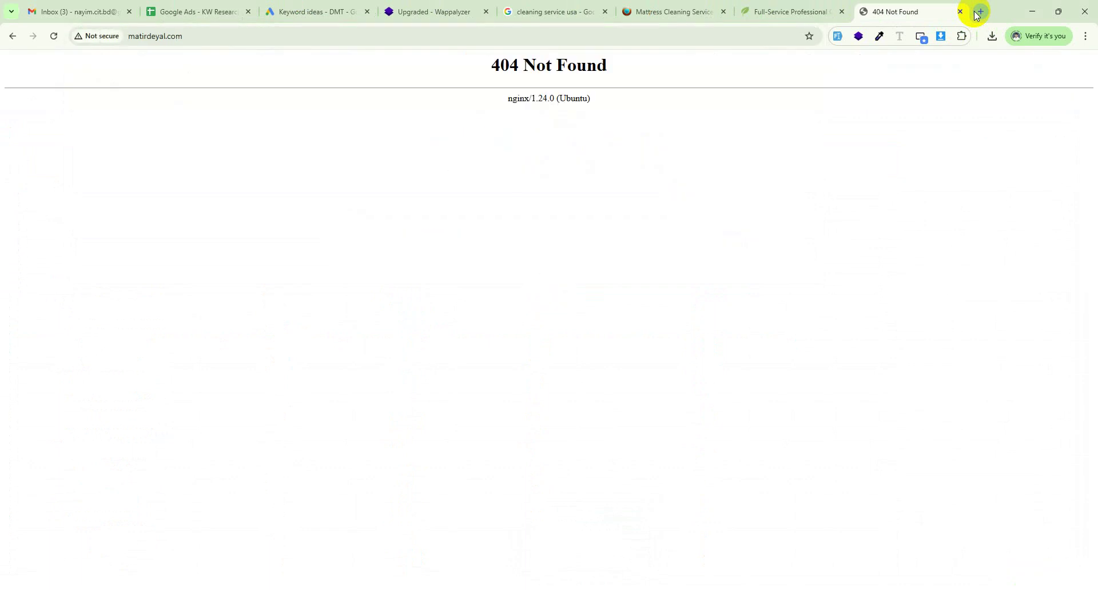
Step: Highlight the matirdeyal.com address of the loaded page and clear the highlight
double_click(240, 37)
click(237, 37)
triple_click(236, 37)
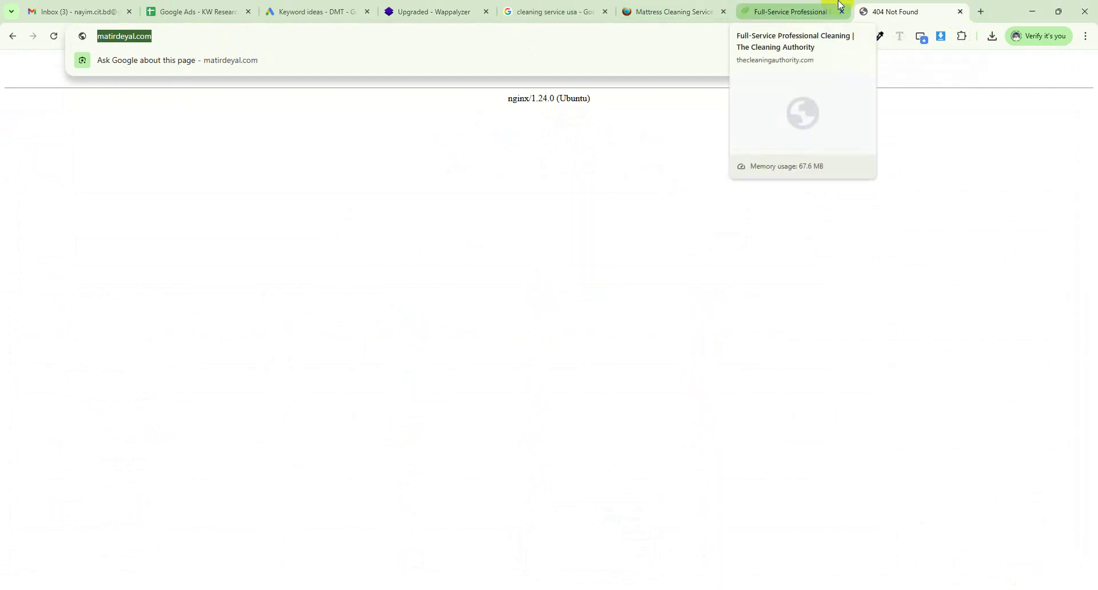
click(327, 42)
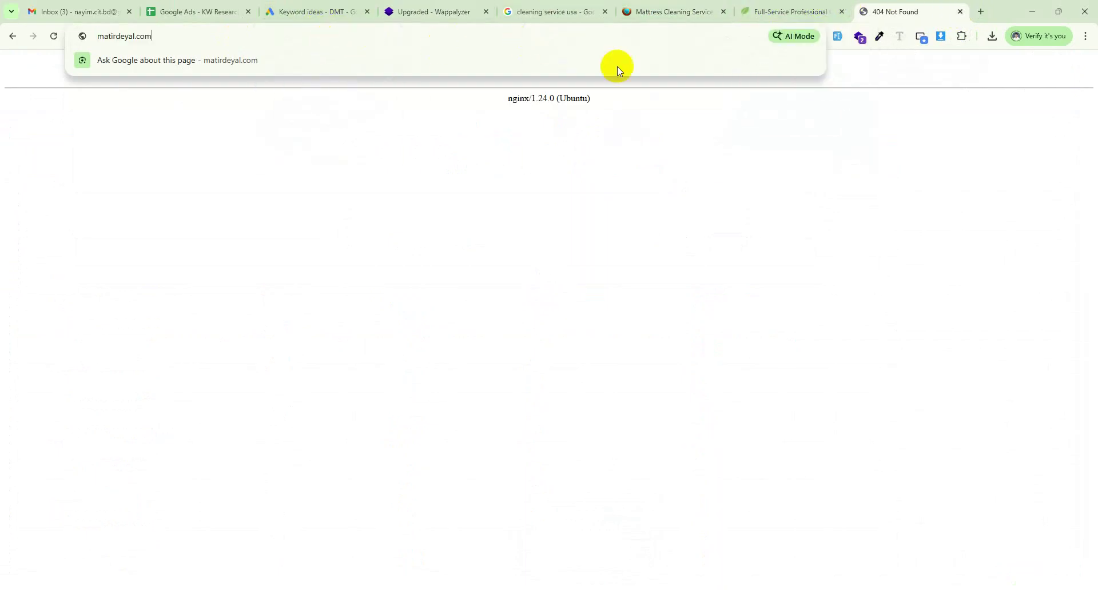
click(664, 152)
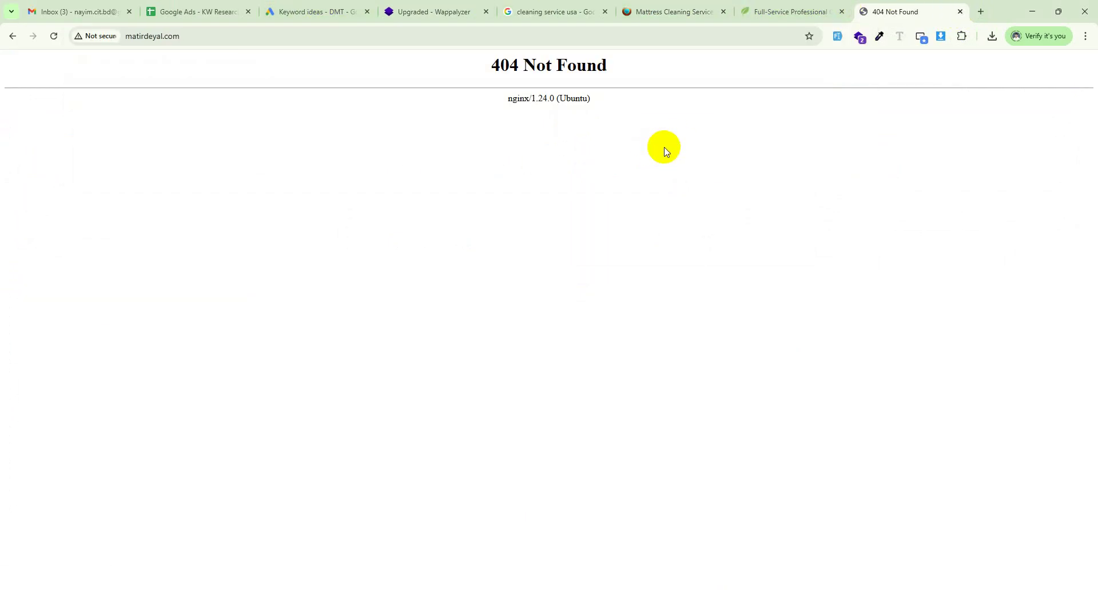
Step: Replace the matirdeyal.com tab with a new one and search Google for "next js"
click(978, 13)
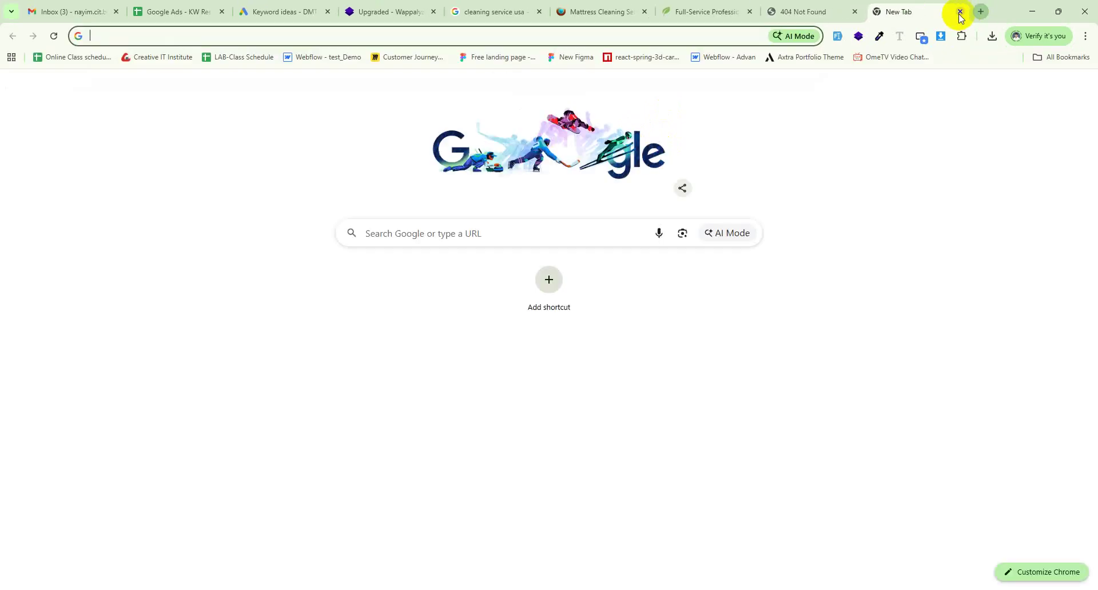
click(855, 11)
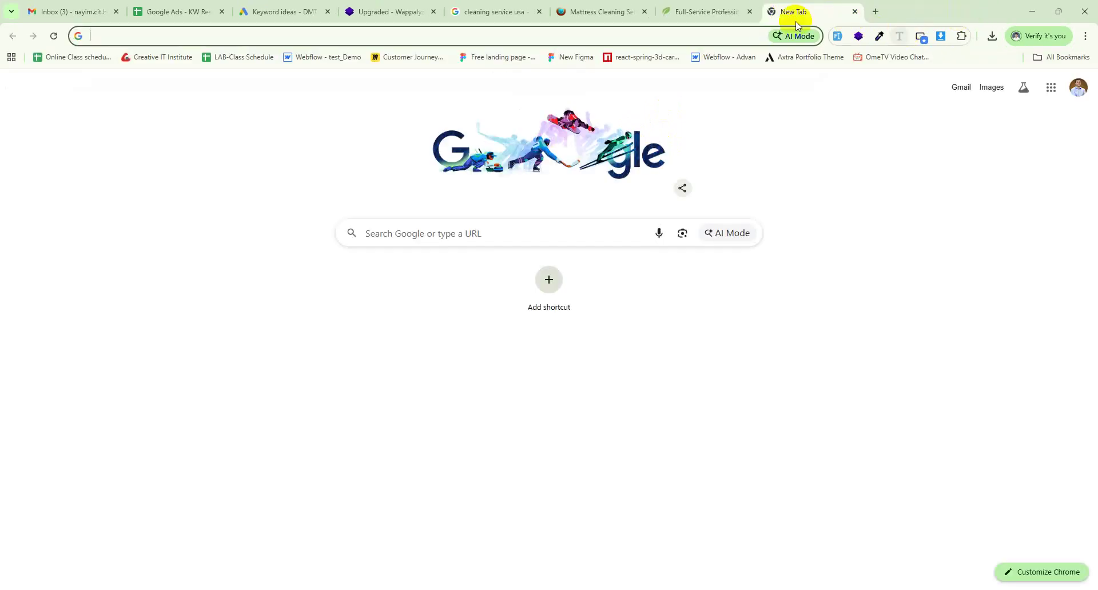
click(734, 36)
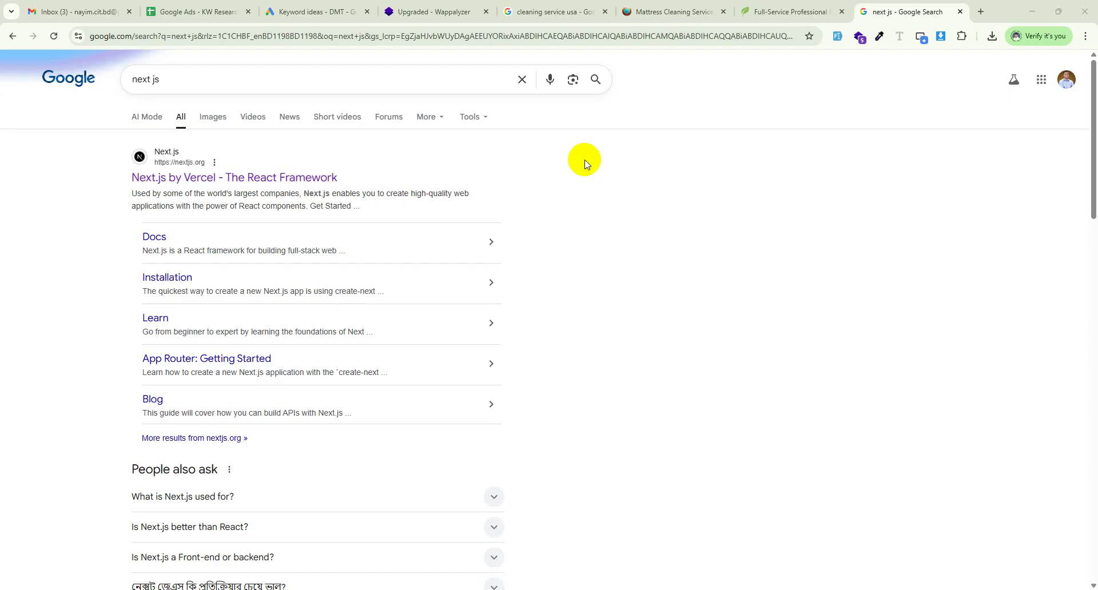
Step: Check the collected keyword rows in the Google Ads - KW Research sheet and return to the Excel keyword list
click(198, 12)
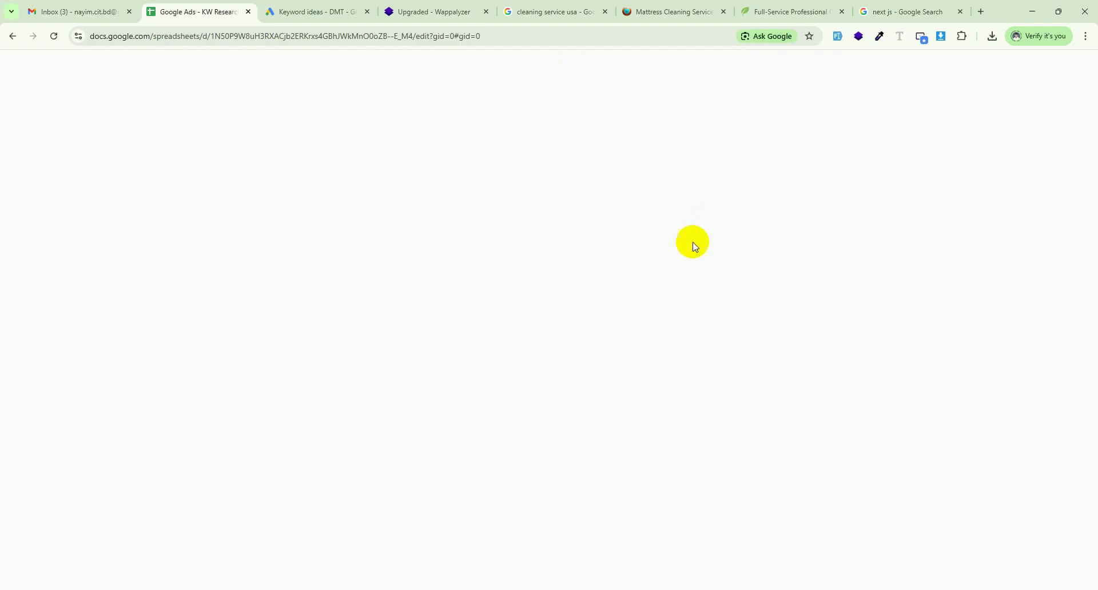
scroll(712, 269, up, 4)
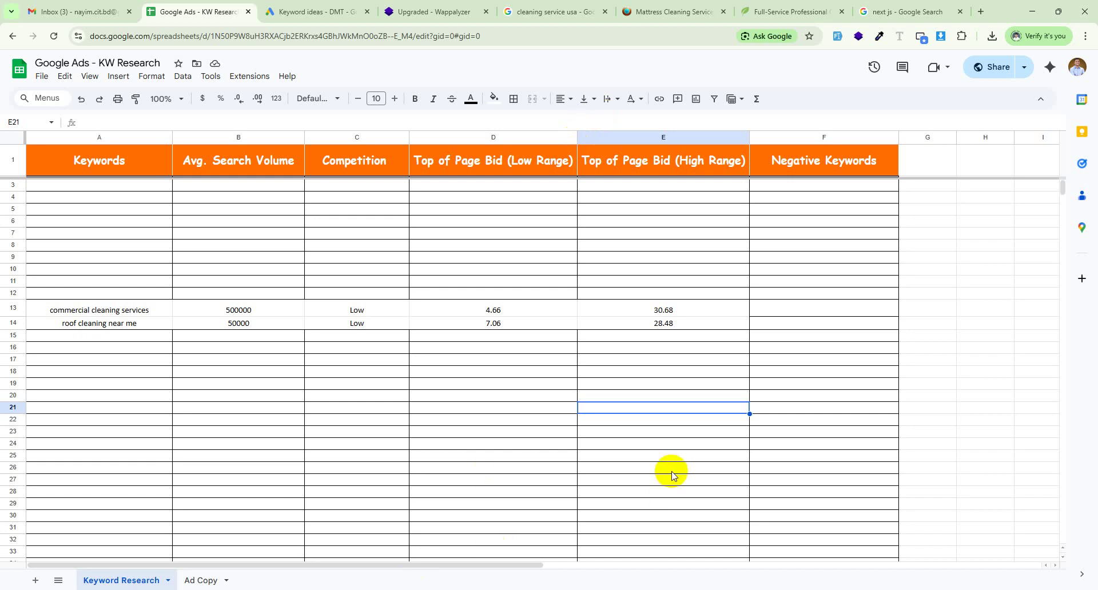
key(alt+Tab)
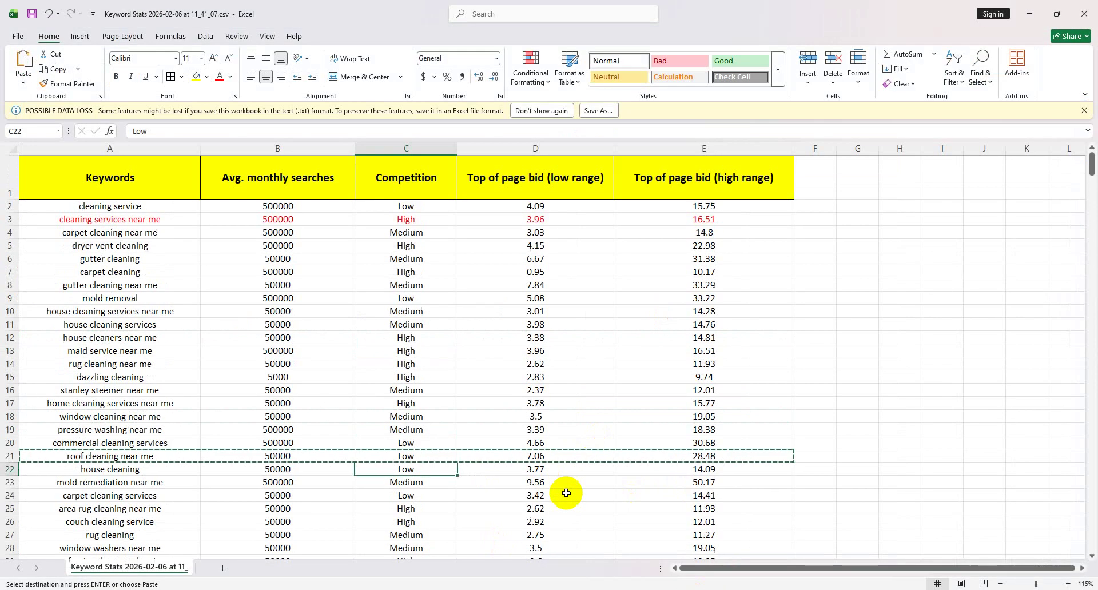
Step: Examine the keyword list's search volumes, competition levels and bids, checking the competition of "house cleaners near me" and "commercial cleaning services"
scroll(537, 475, down, 9)
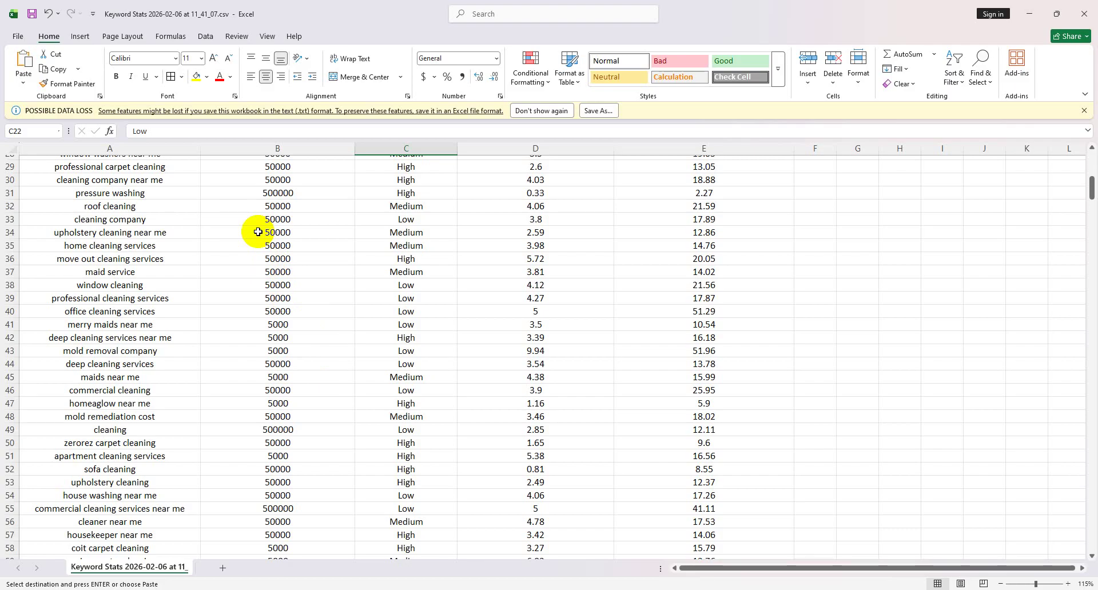
scroll(554, 280, up, 10)
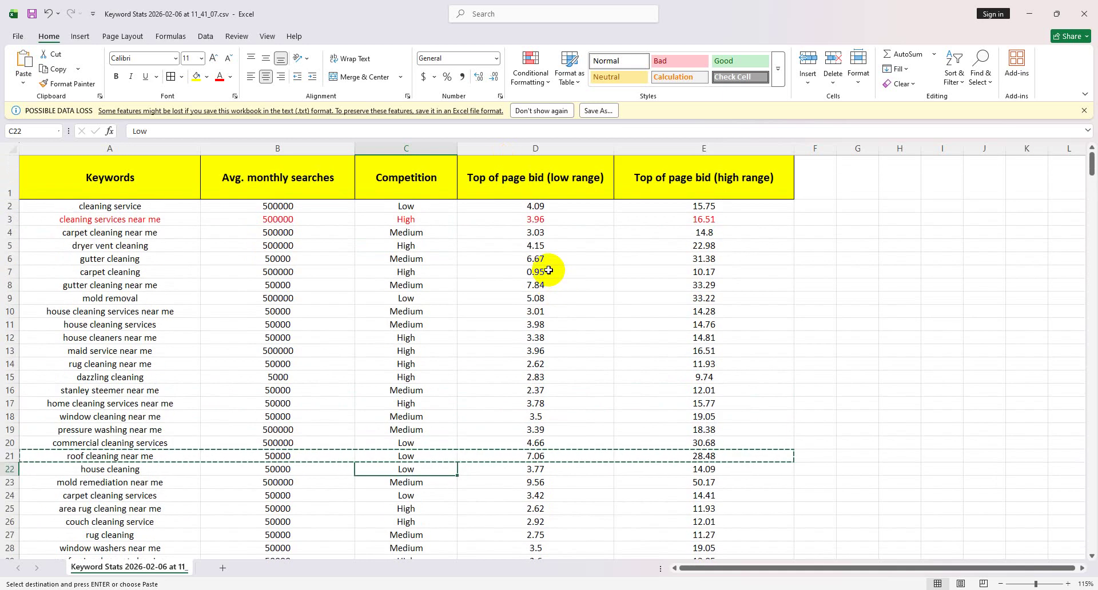
scroll(548, 271, down, 2)
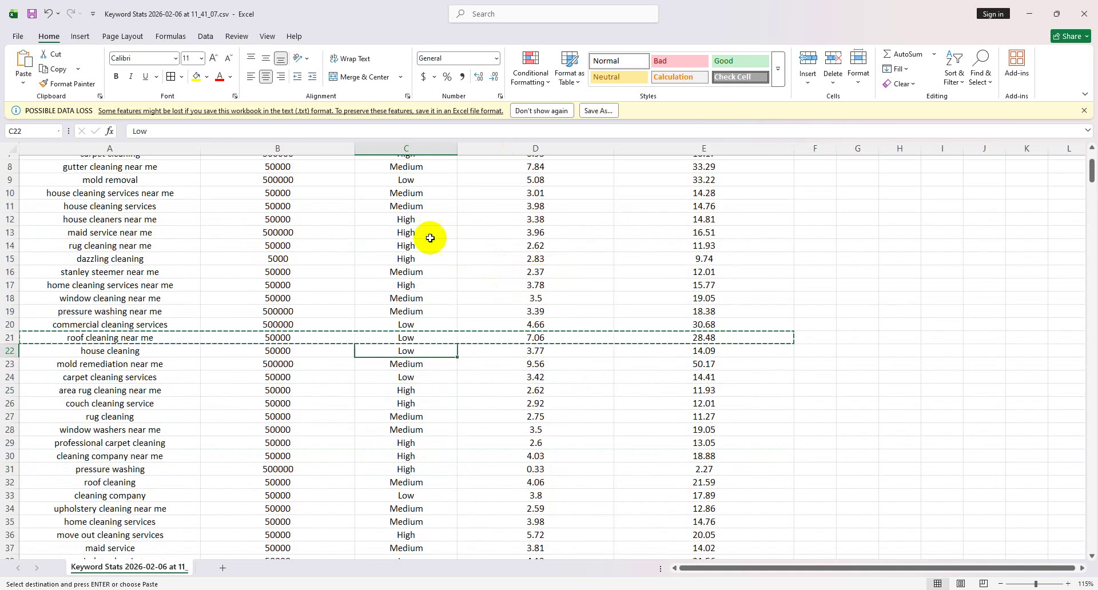
click(426, 217)
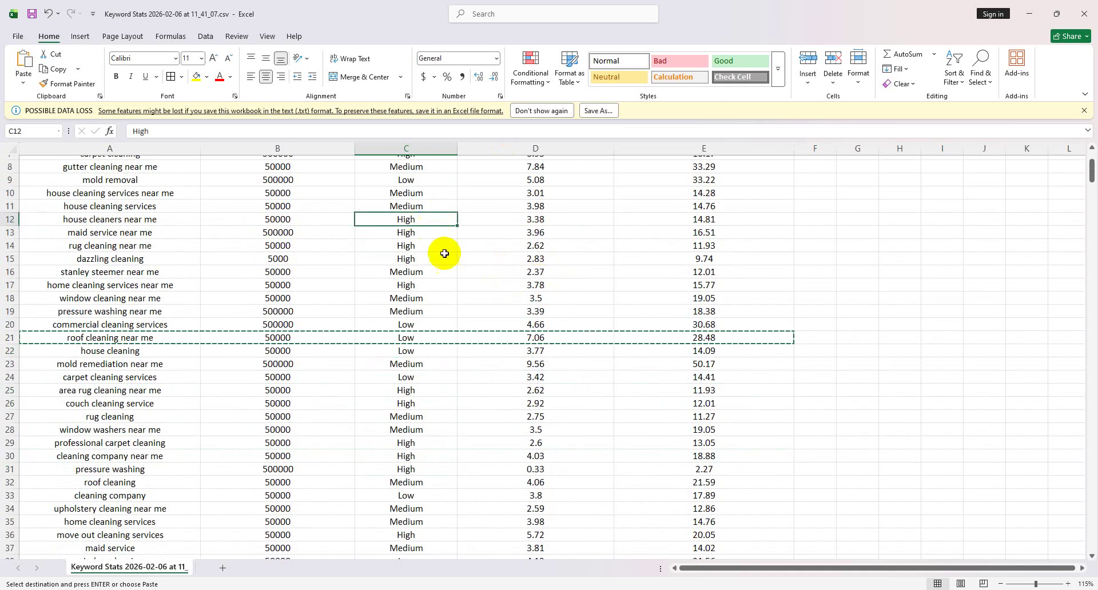
click(432, 335)
double_click(430, 325)
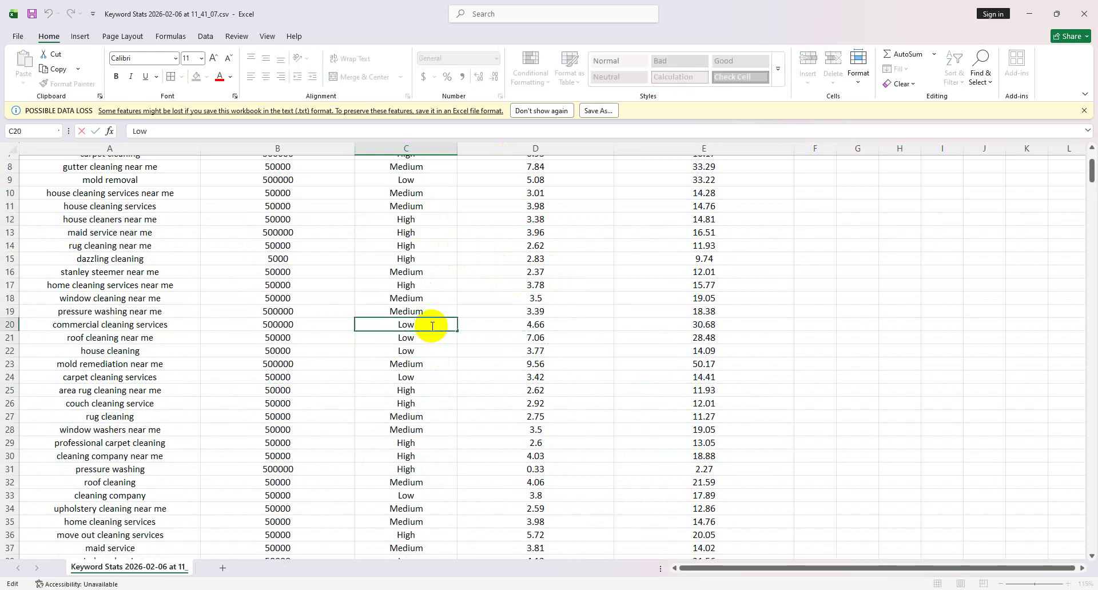
click(472, 429)
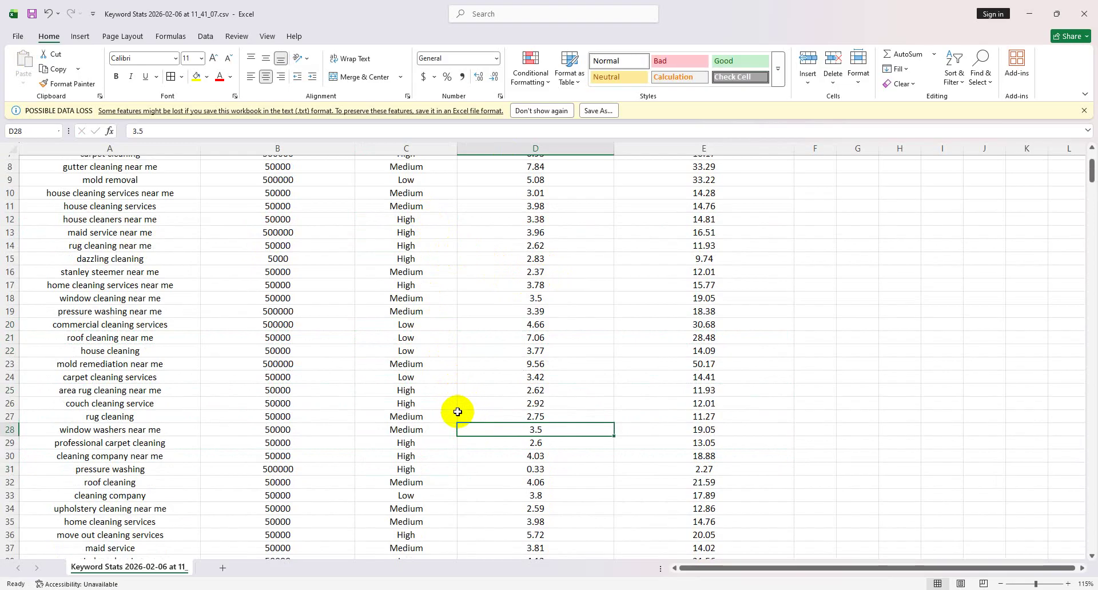
scroll(456, 412, up, 3)
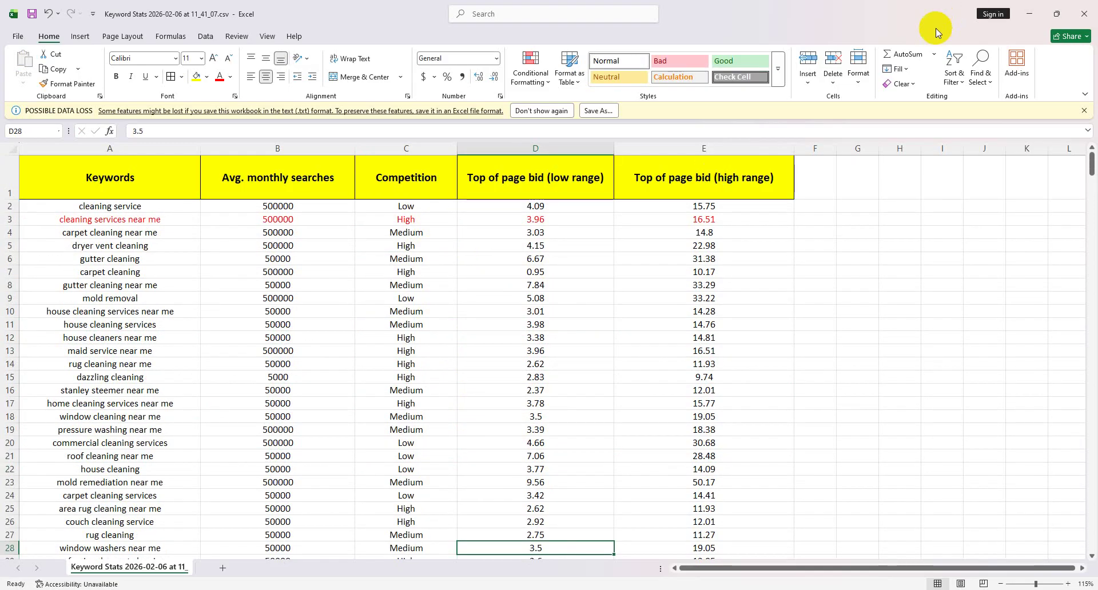